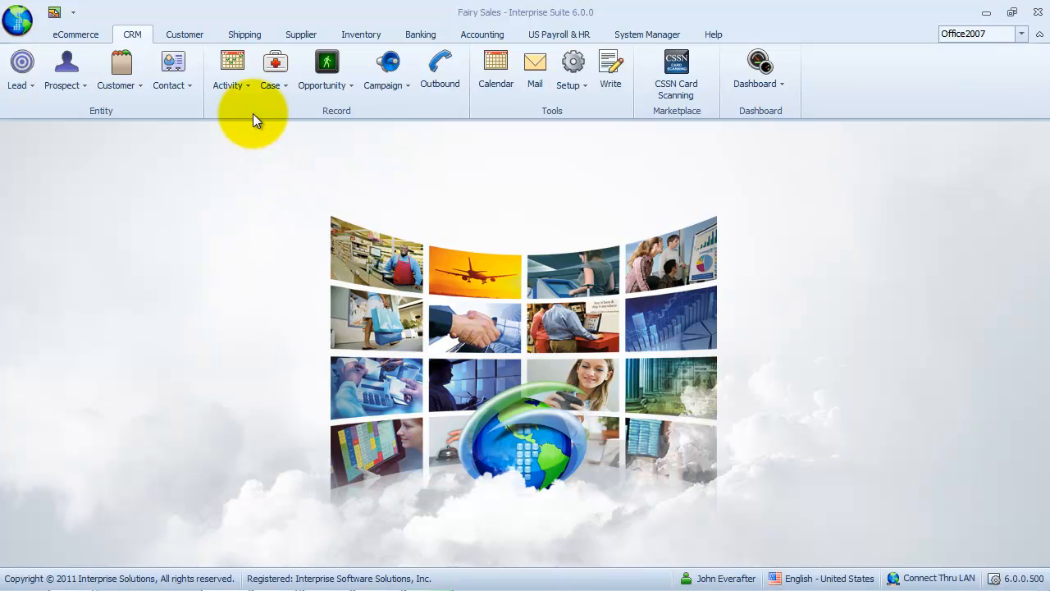
Step: Add Projector Screen as a new entry in the CRM activity resource list, save it and close the list
click(242, 91)
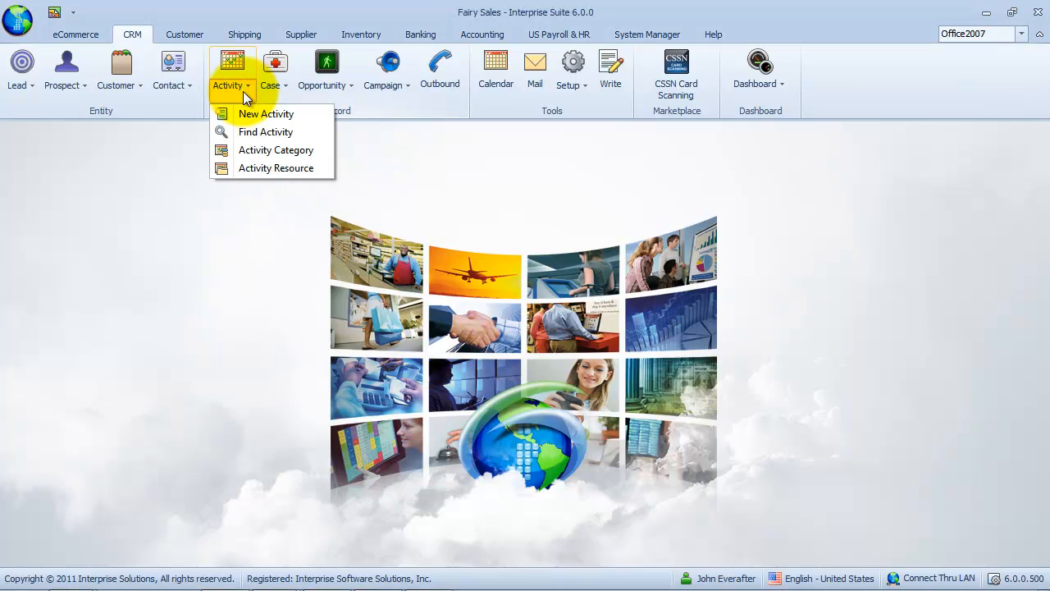
click(327, 168)
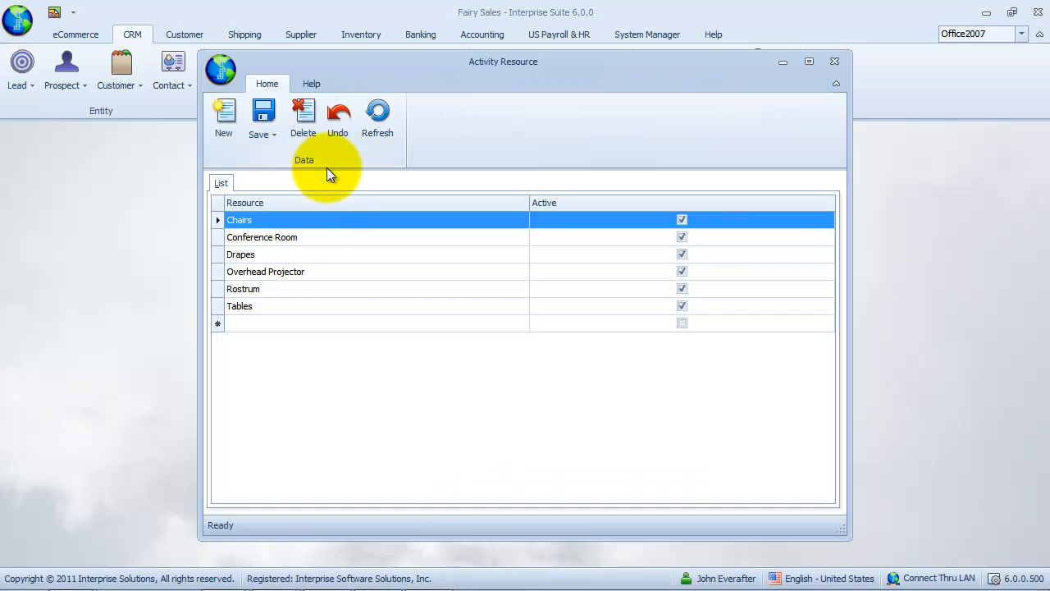
click(314, 235)
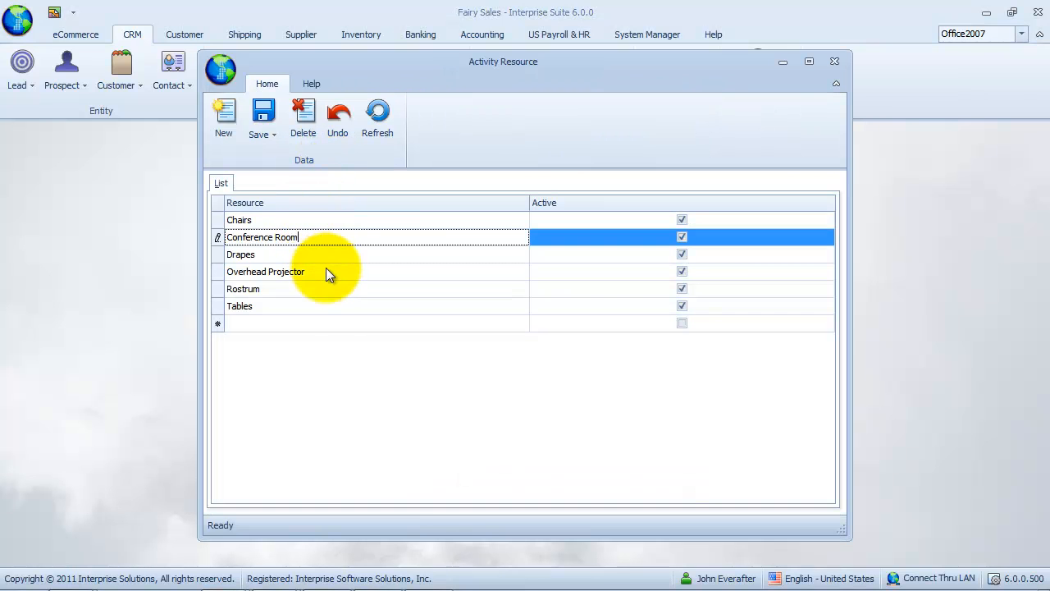
click(334, 324)
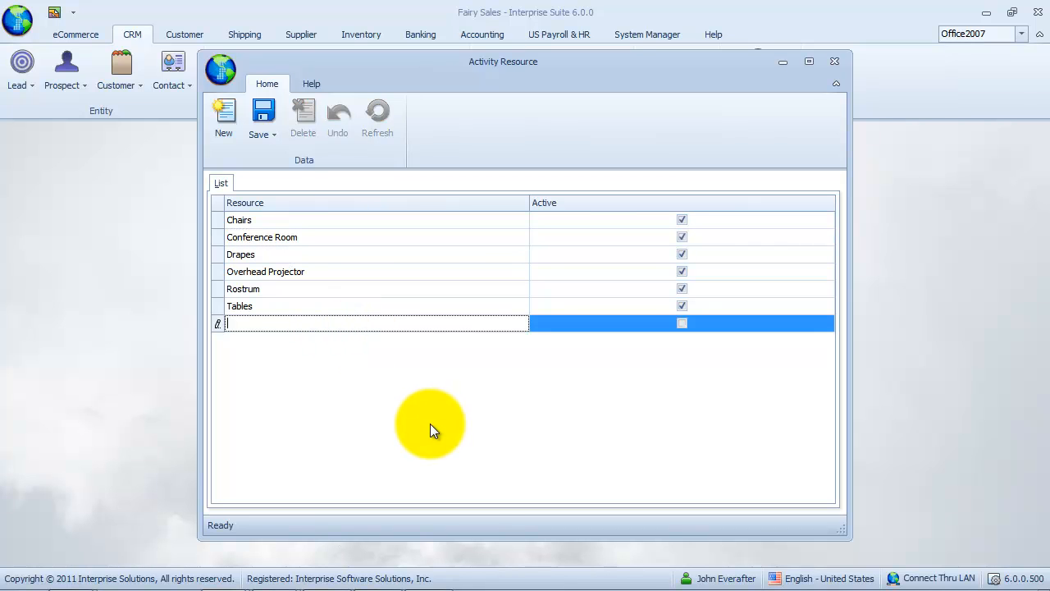
text(Projector Screen)
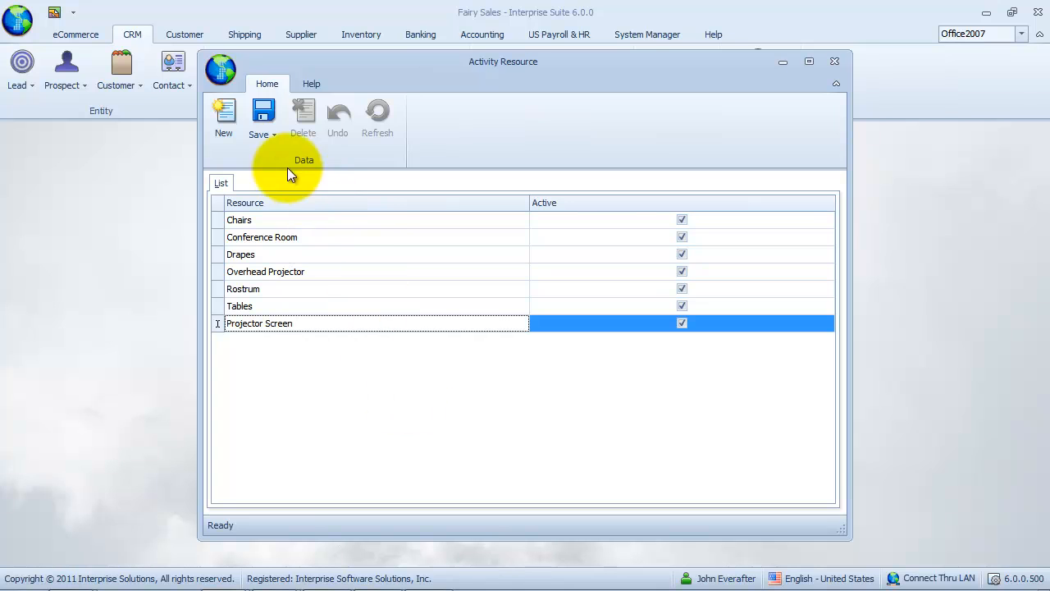
click(274, 138)
click(332, 198)
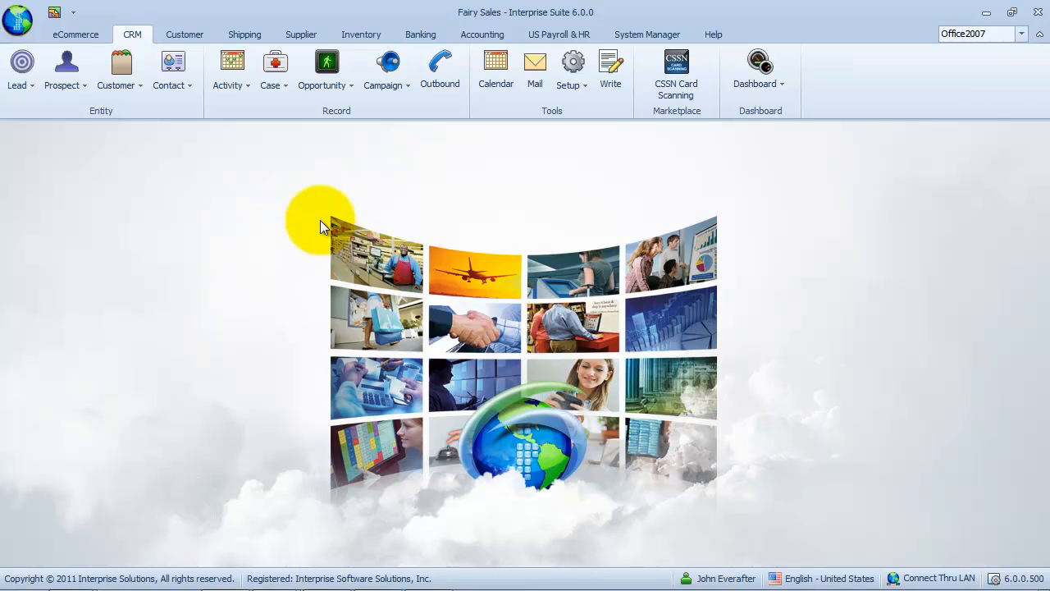
Step: Create a new CRM activity with the subject "Plan a corporate event for new product launch" and set its type to Meeting
click(245, 87)
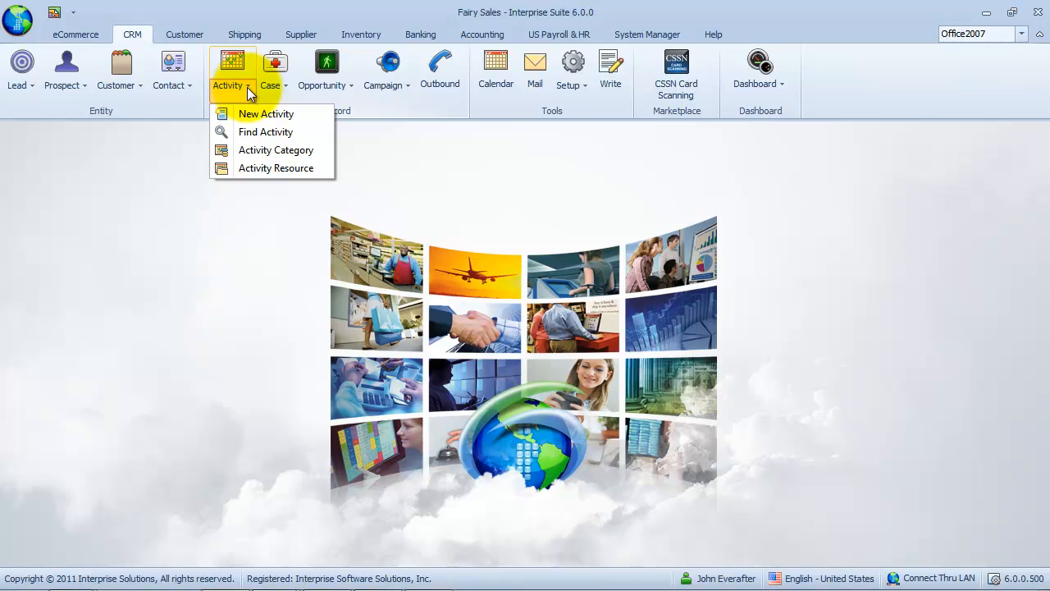
click(309, 114)
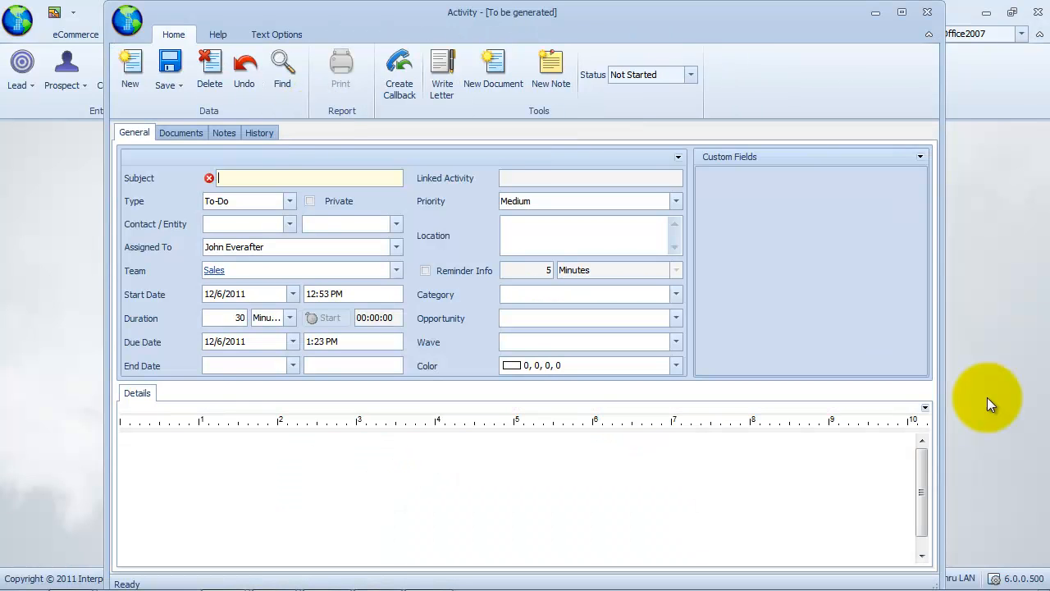
text(Plan a corporate event for)
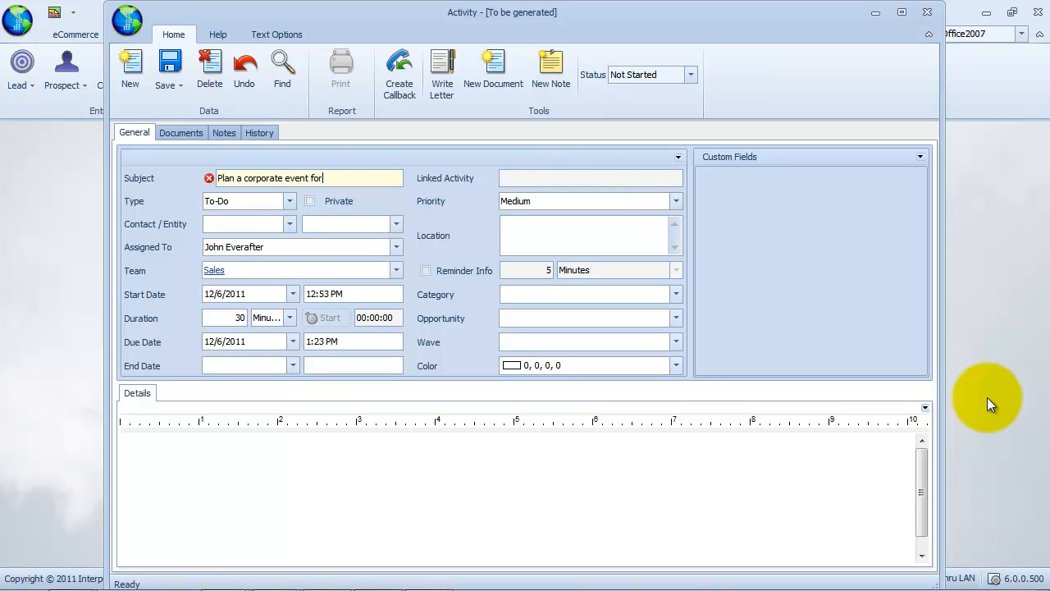
text( new product launch)
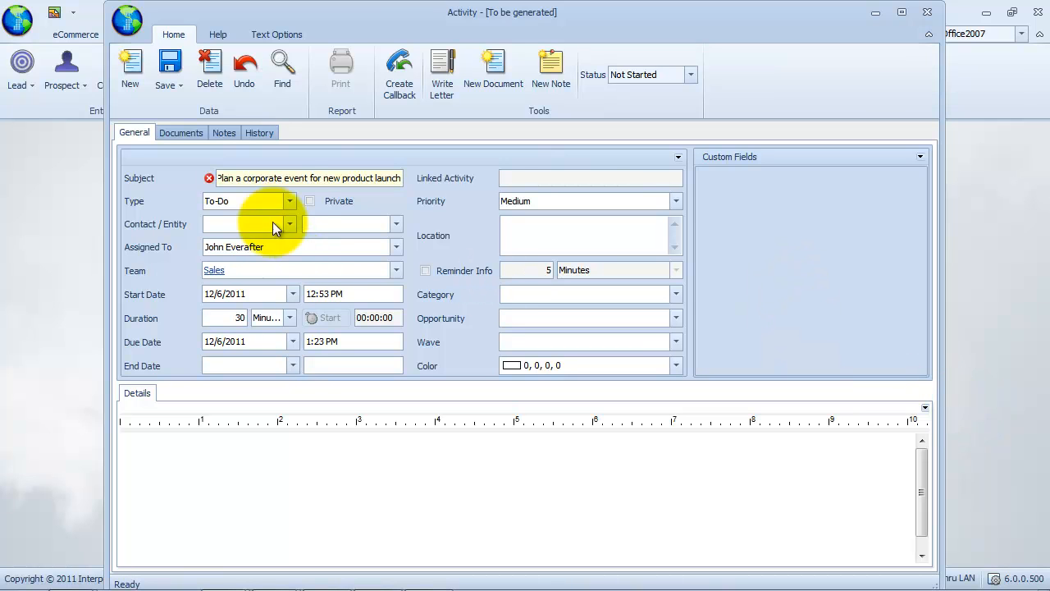
click(293, 202)
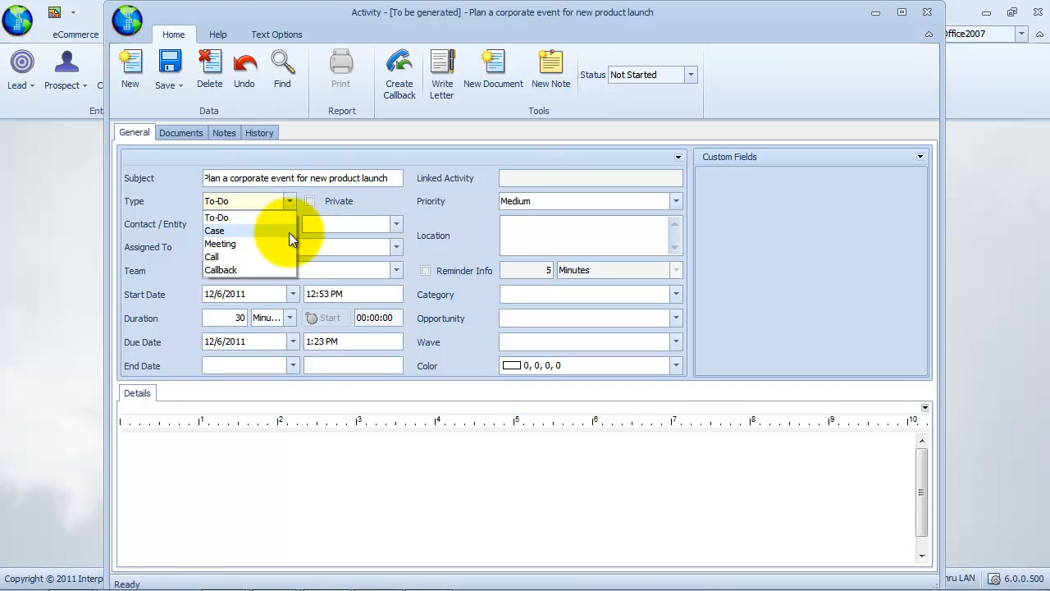
click(287, 240)
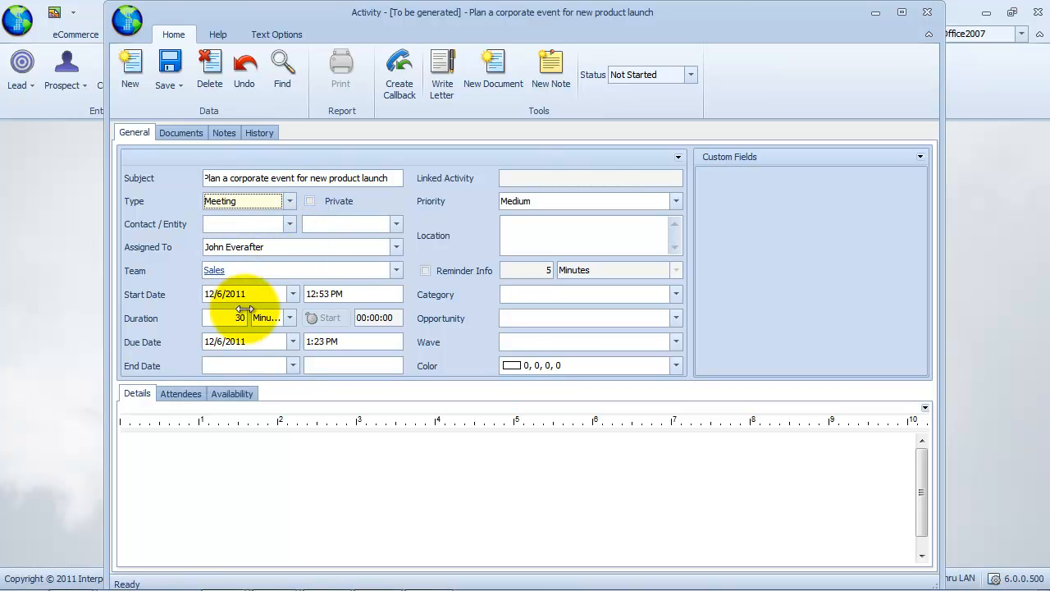
Step: Examine the meeting's attendees and availability, and the choices for its contact, assigned user and team, without selecting any
click(184, 392)
click(244, 395)
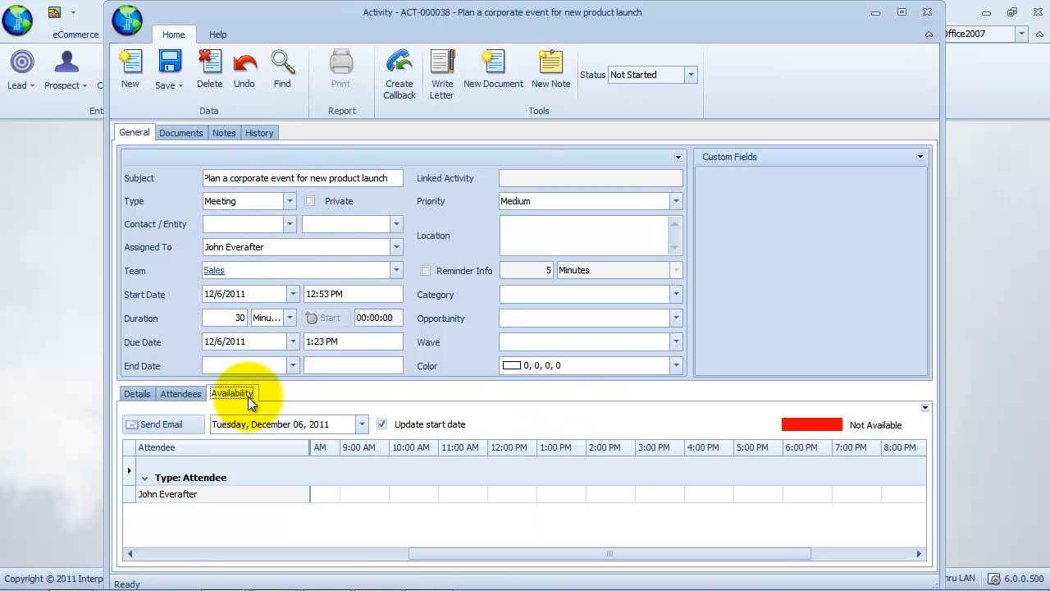
click(137, 393)
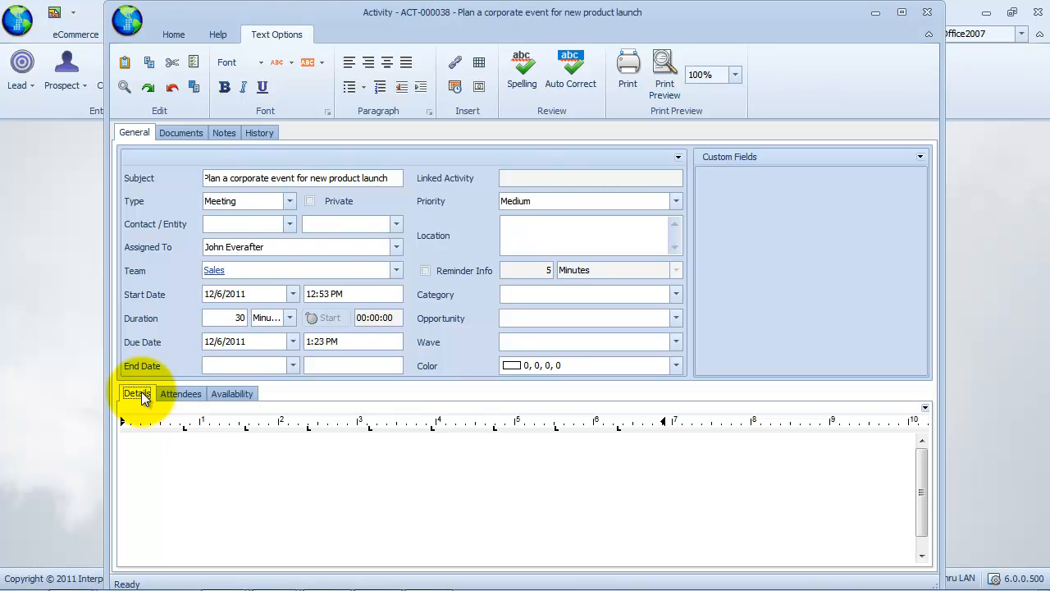
click(289, 223)
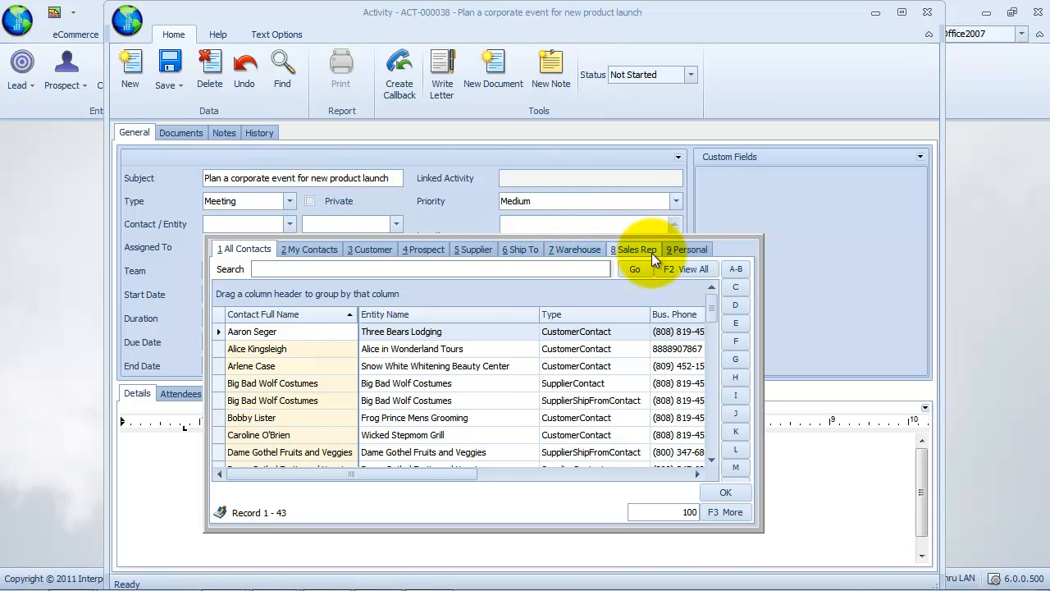
click(396, 248)
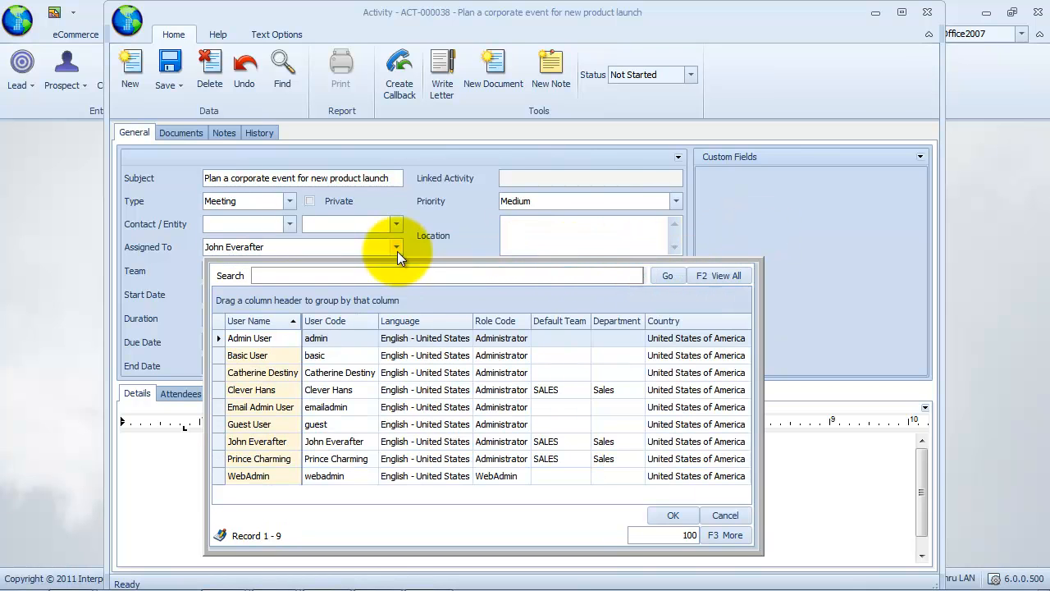
click(816, 259)
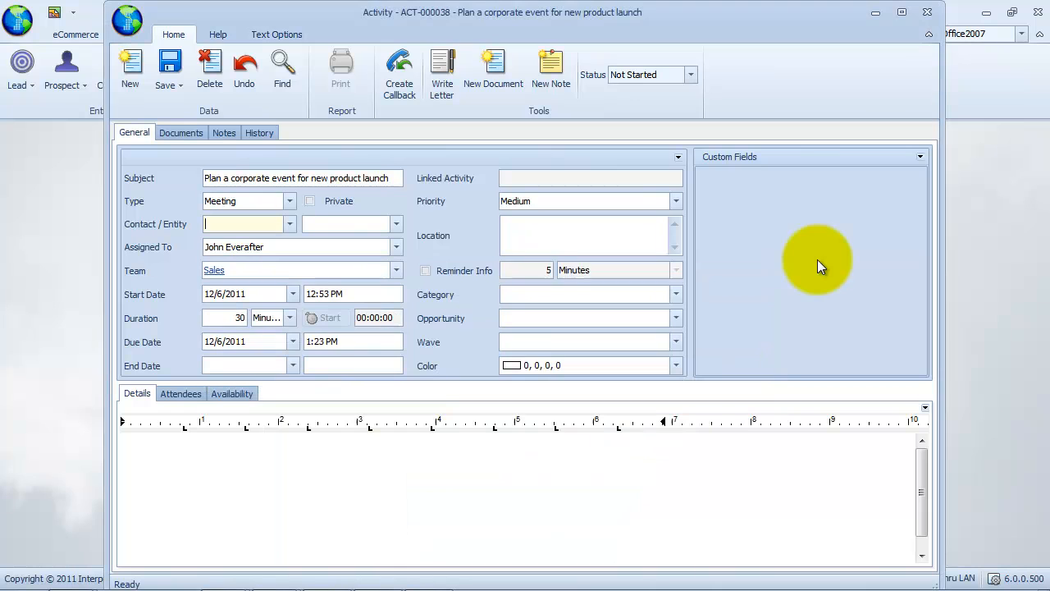
click(396, 247)
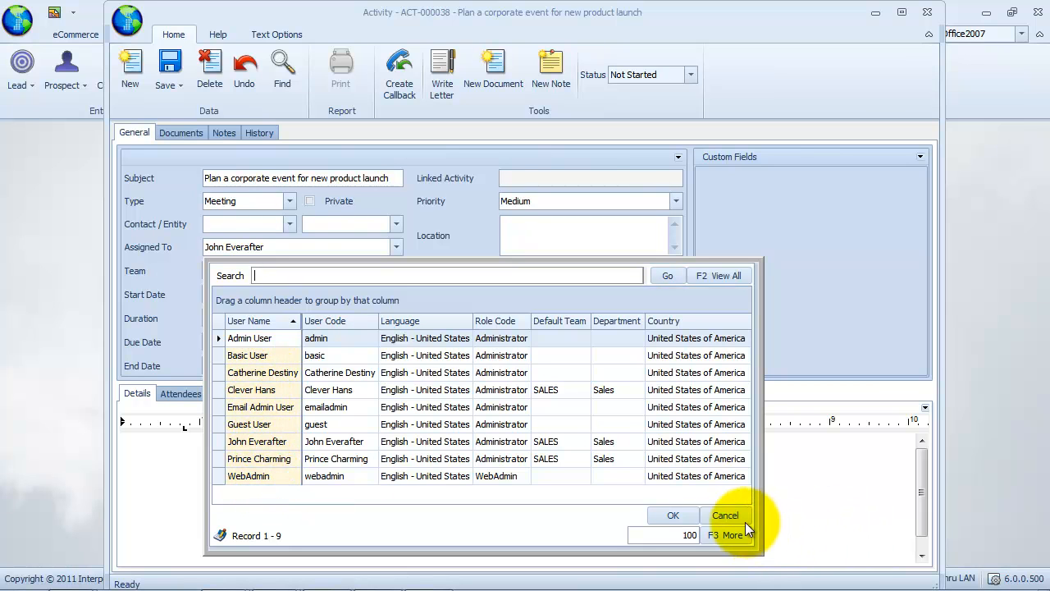
click(725, 515)
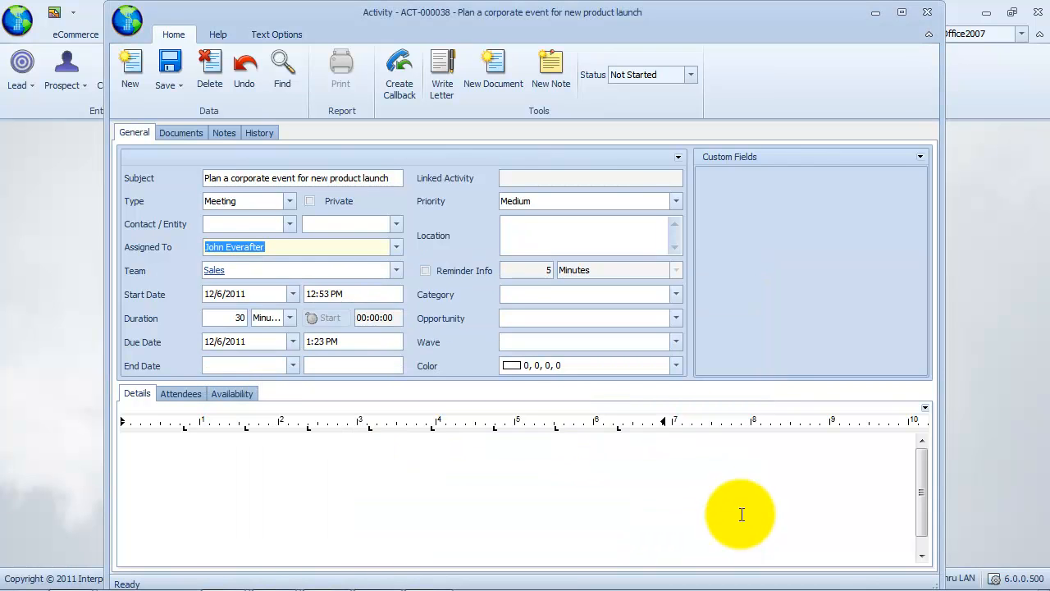
click(399, 273)
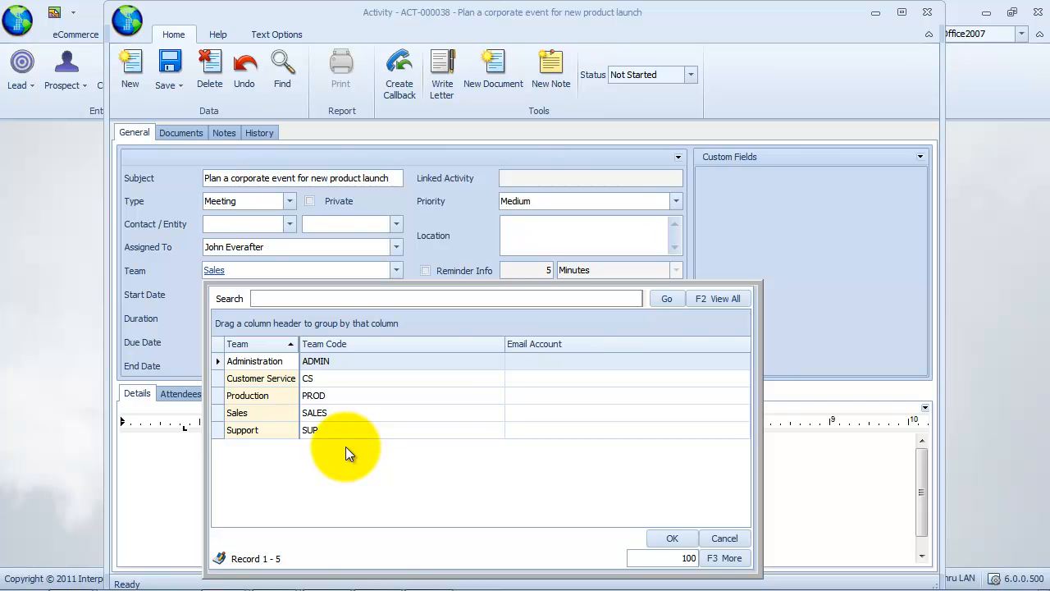
click(724, 538)
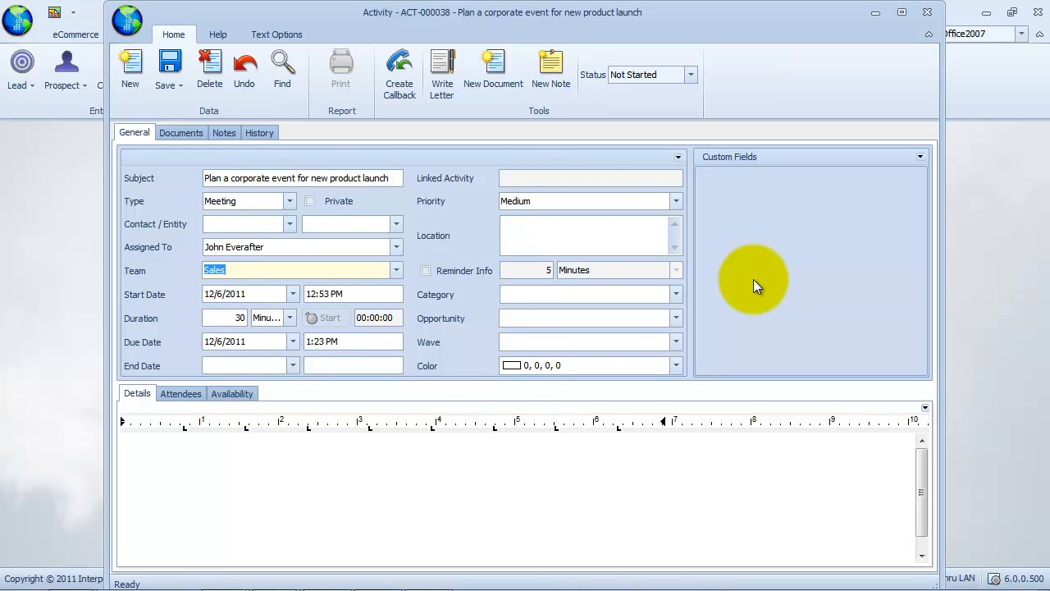
Step: Set the meeting's start date to 12/6/2011 and its start time to 3:00 PM
click(292, 294)
click(392, 328)
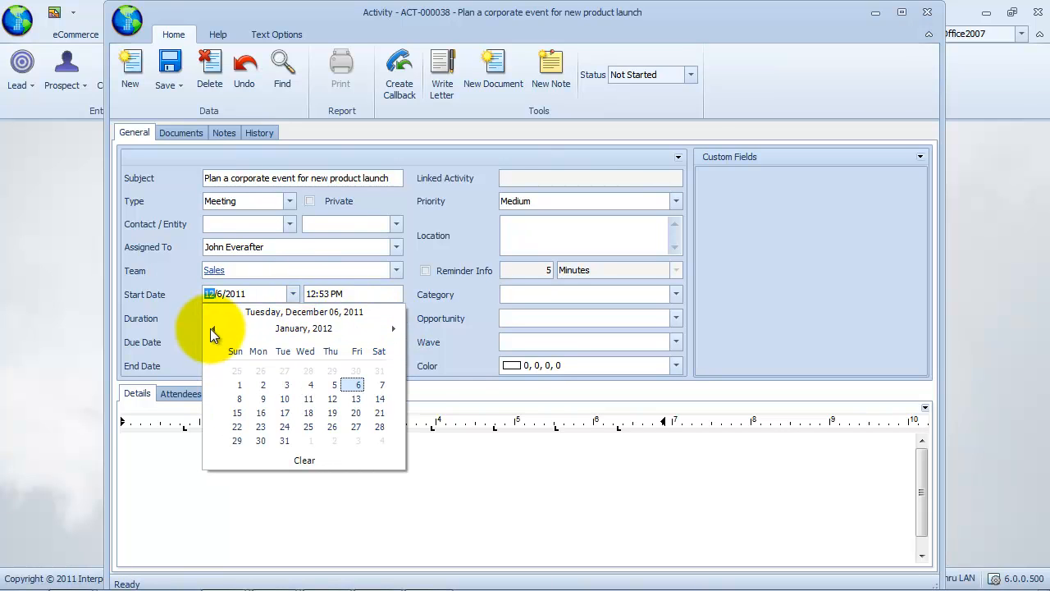
click(214, 328)
click(221, 293)
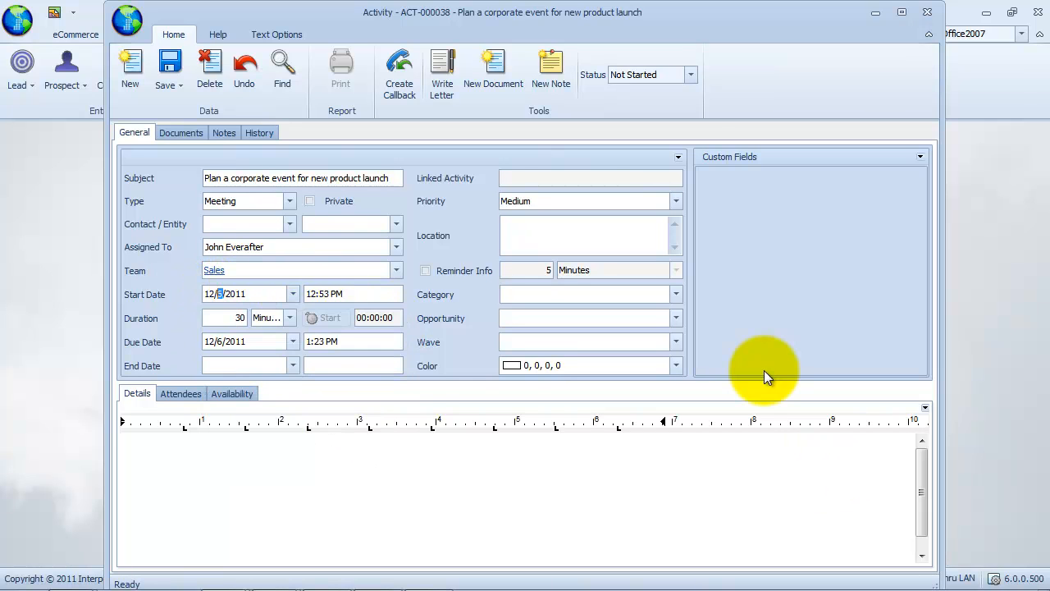
text(6)
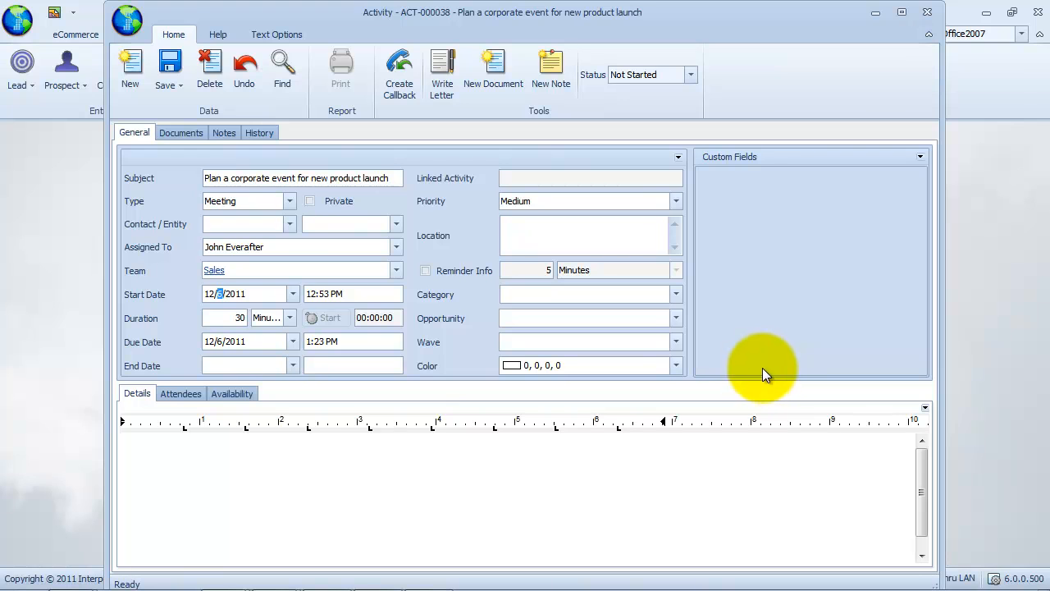
click(310, 294)
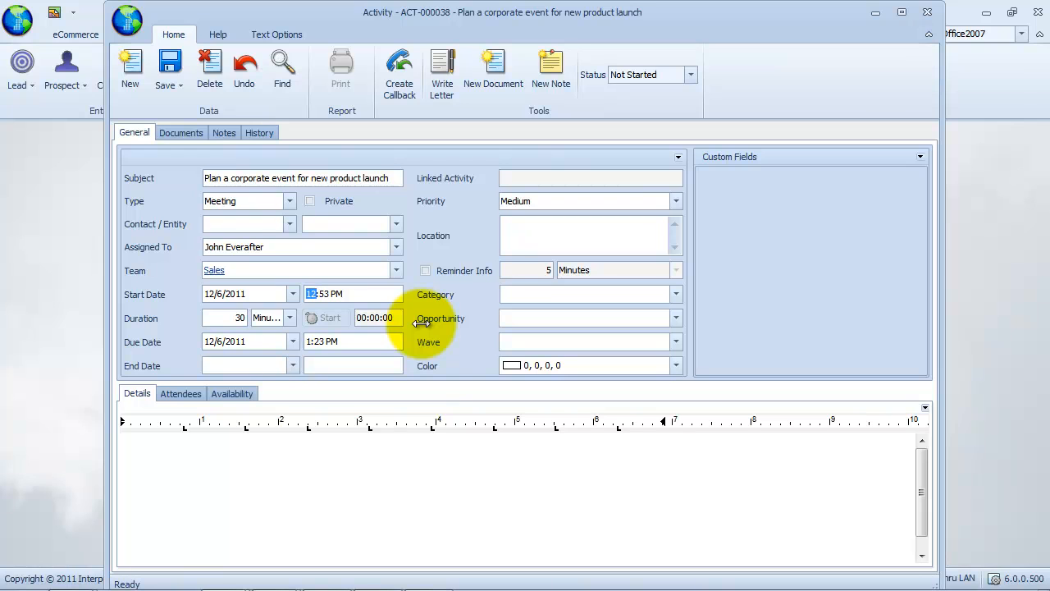
text(1)
click(318, 294)
text(00)
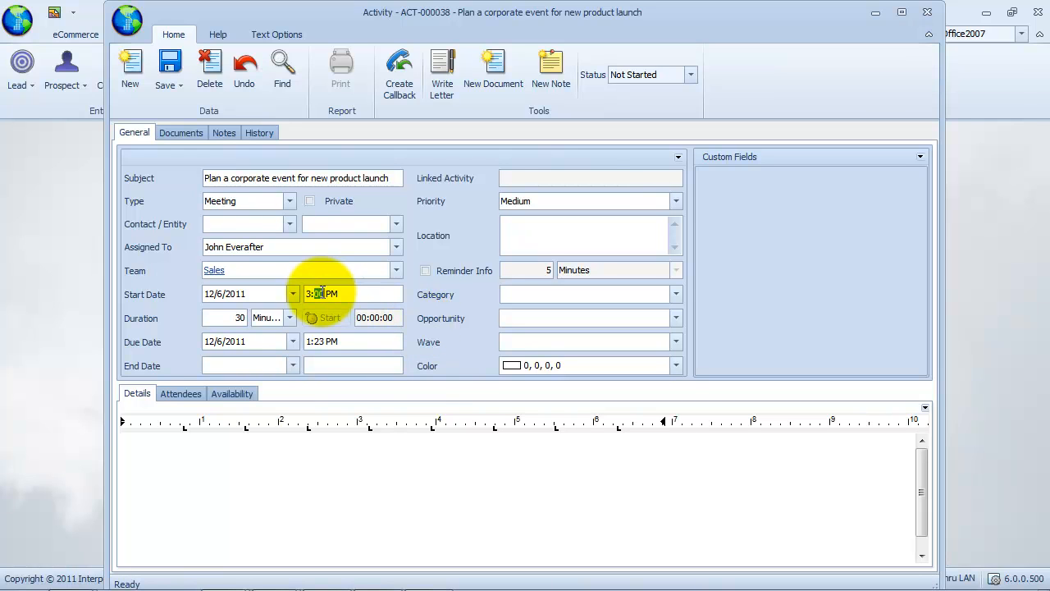
Step: Try to set the meeting's due time to 4:30 PM, and check the available priority levels without changing the priority
click(311, 341)
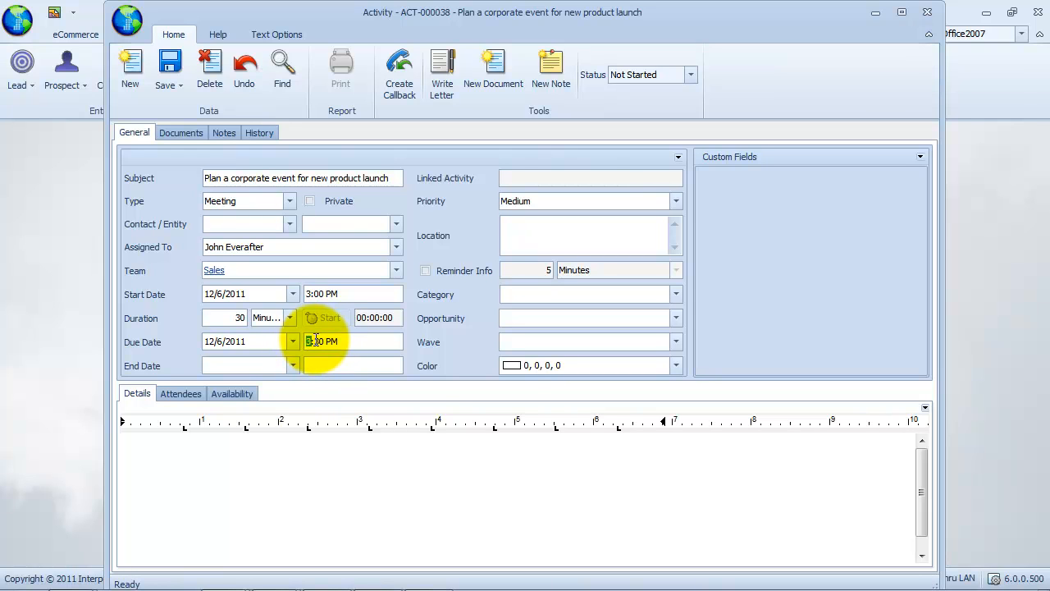
text(4)
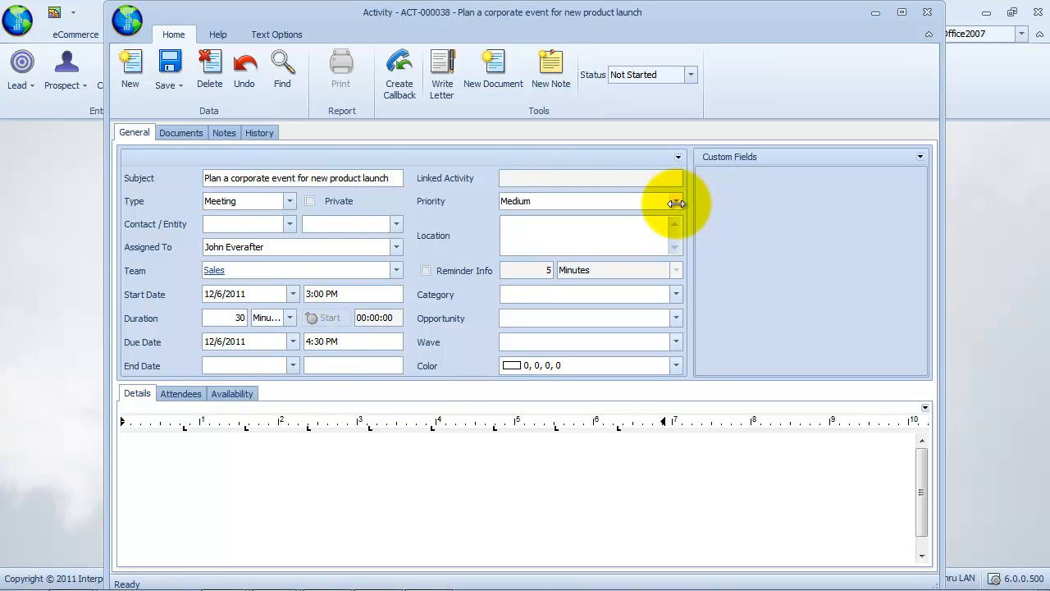
click(675, 202)
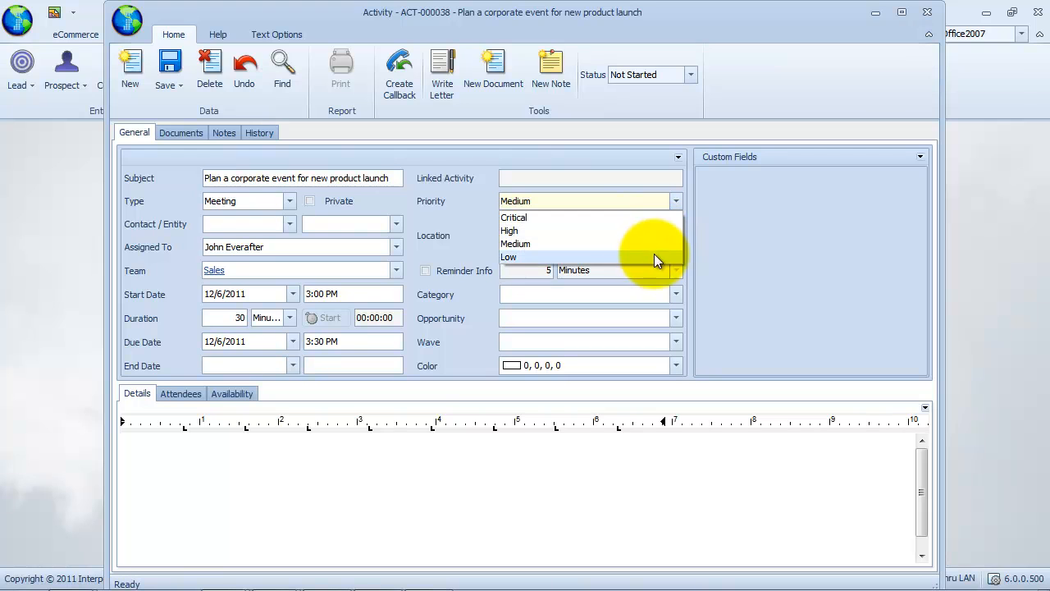
click(778, 232)
Step: Set the meeting's location to Conference Room 1 and enable a reminder of 1 hour
click(613, 229)
text(Conference Room 1)
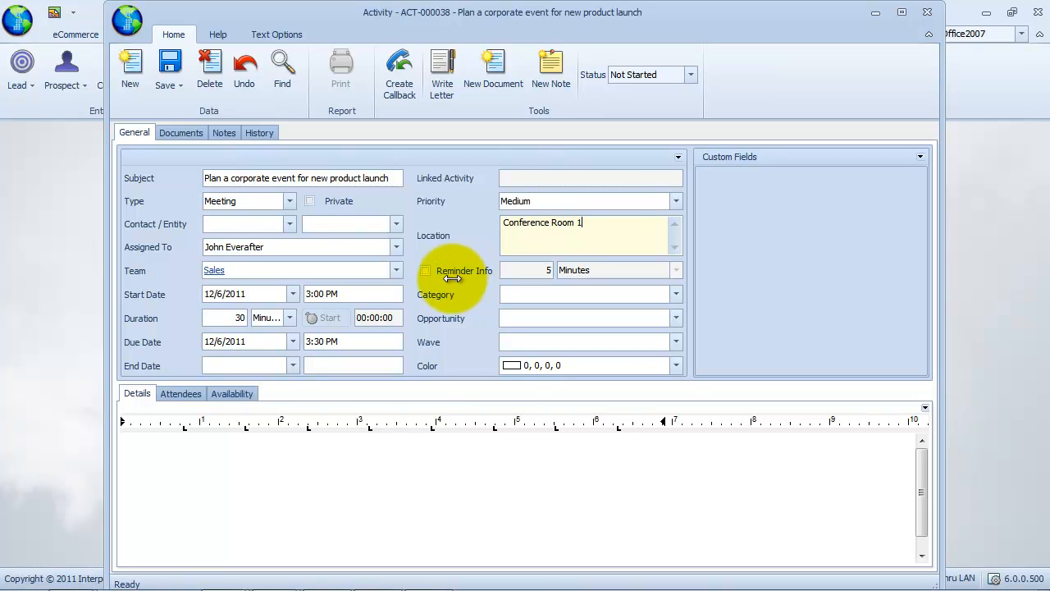
click(425, 270)
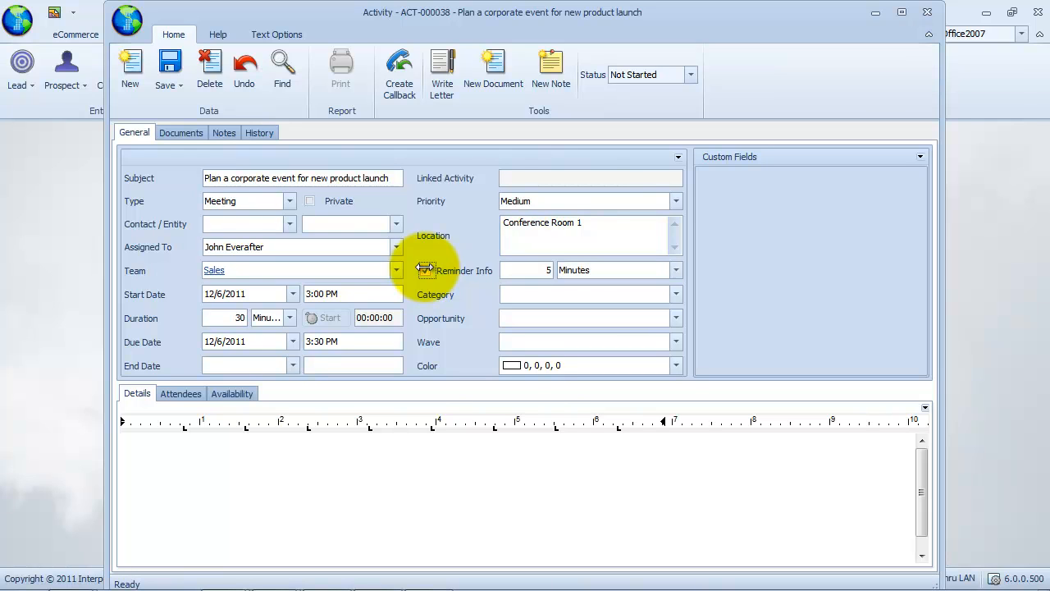
click(529, 270)
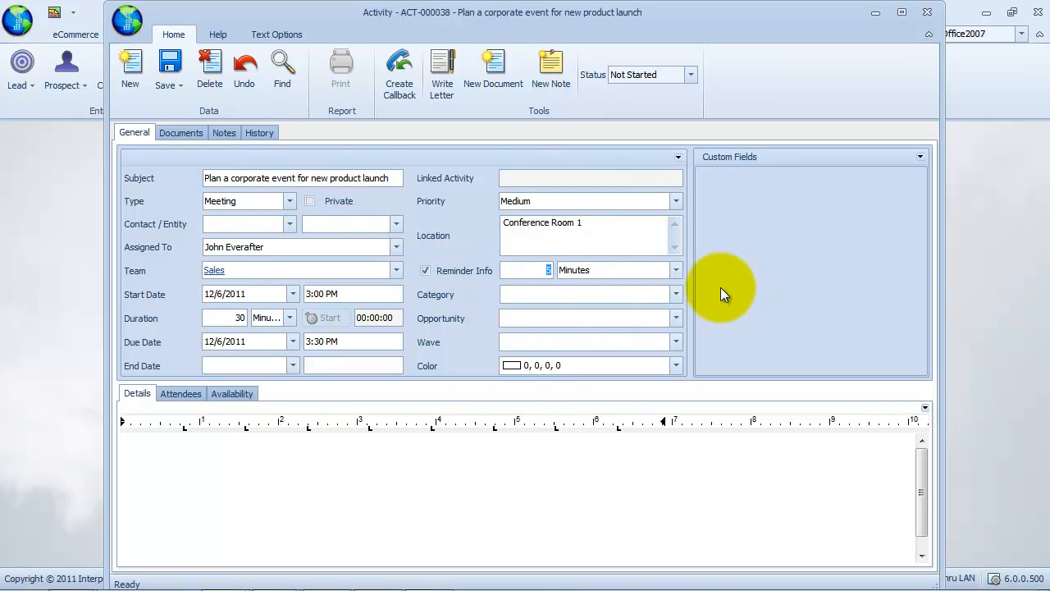
text(1)
click(676, 270)
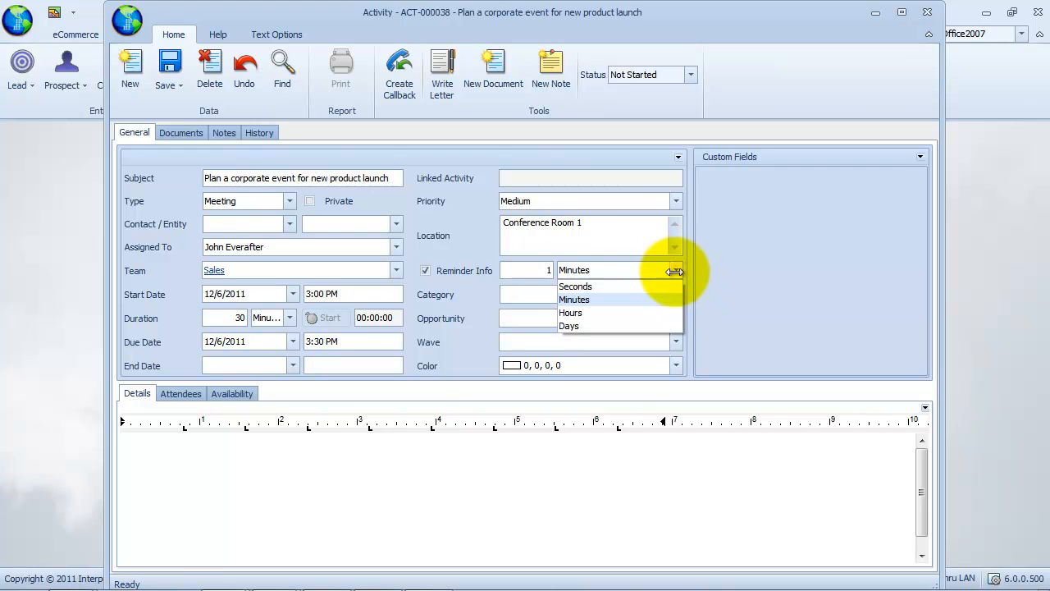
click(660, 312)
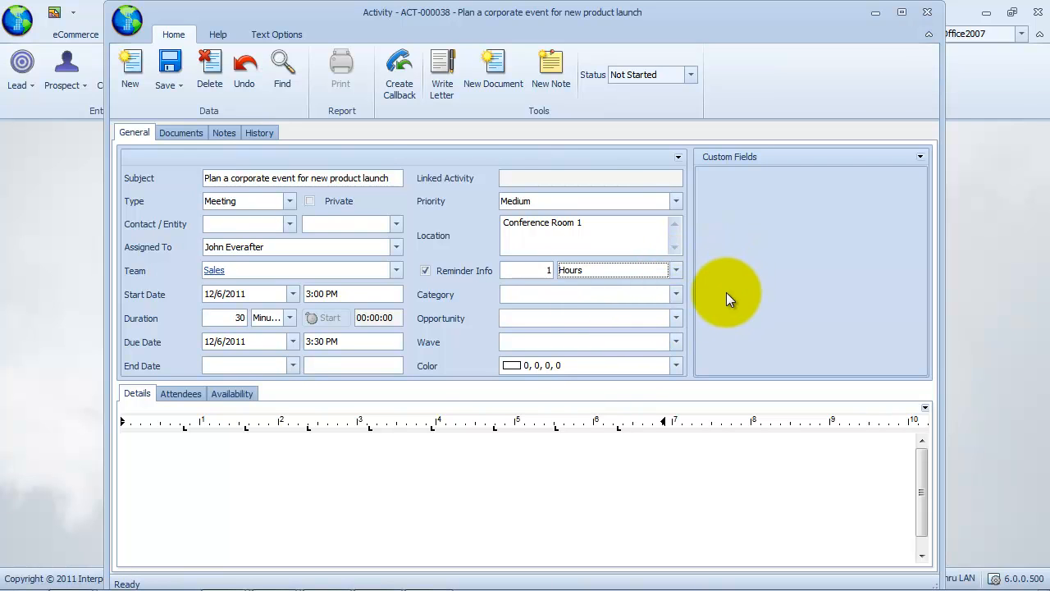
Step: Set the meeting's category to Work Meeting and its color to yellow (255, 255, 0)
click(673, 298)
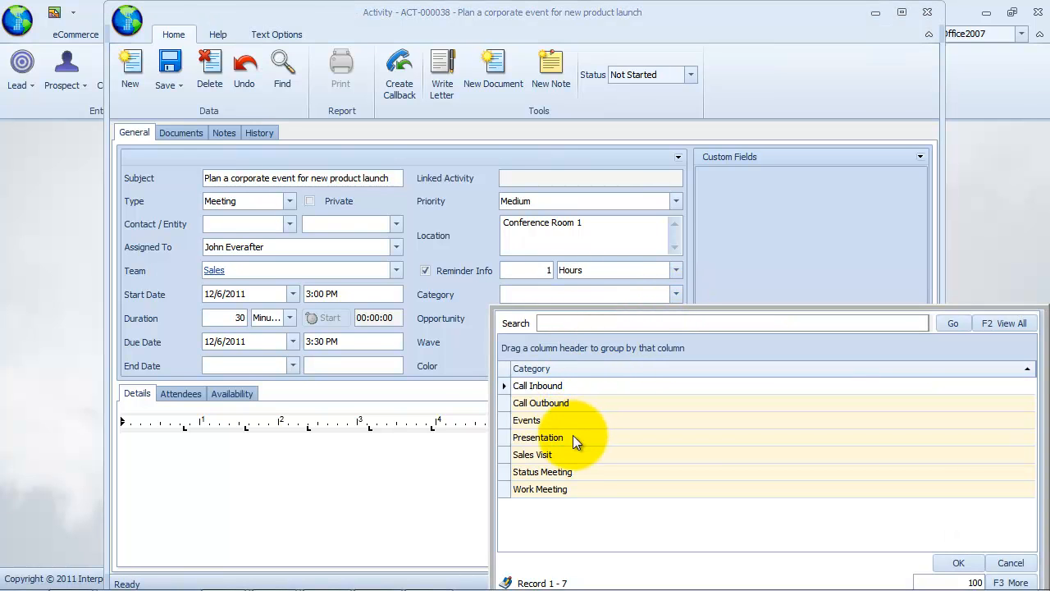
click(577, 488)
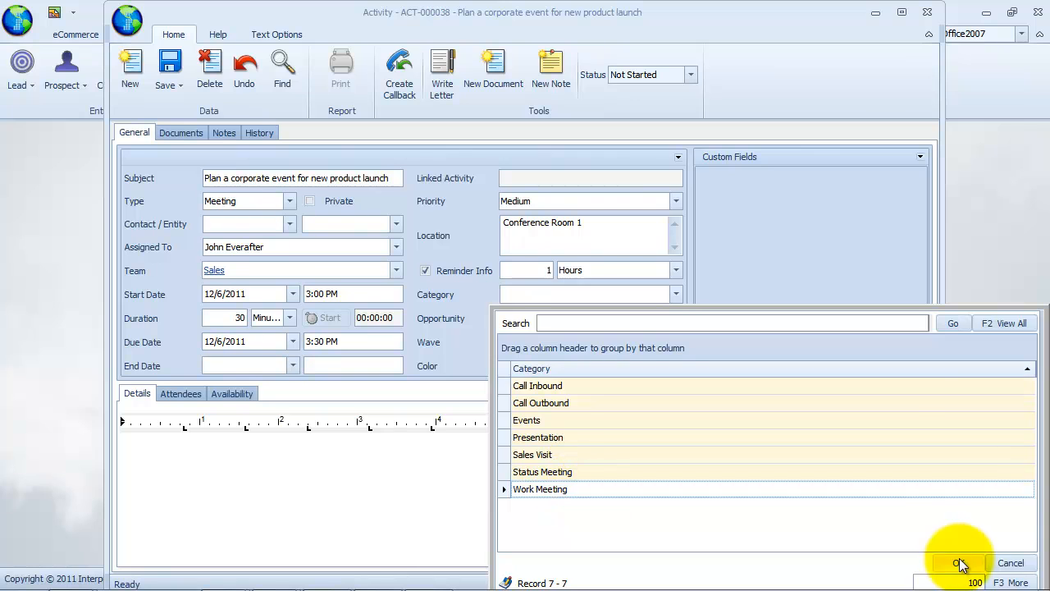
click(958, 563)
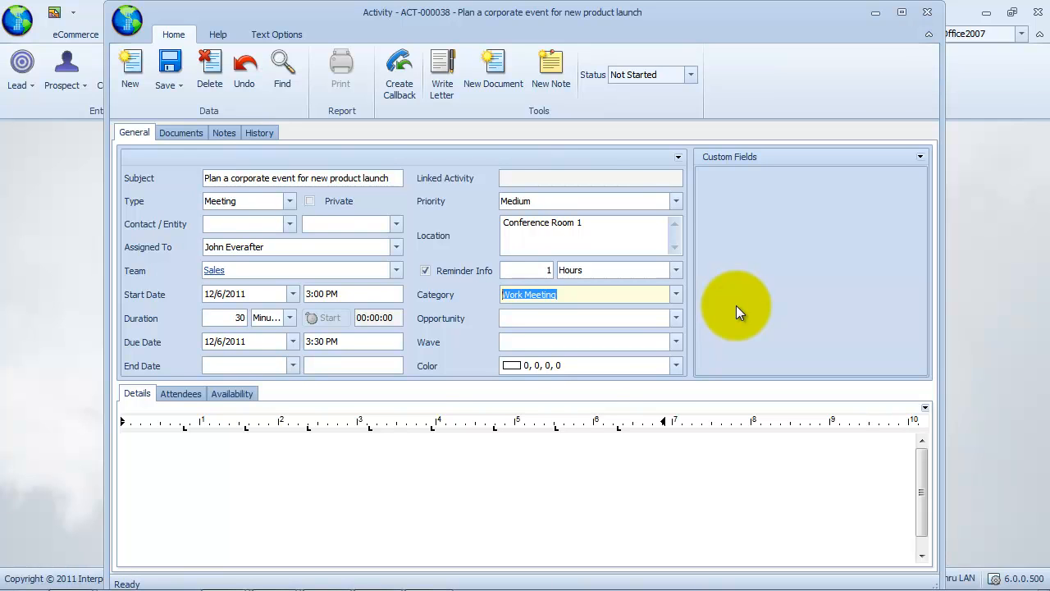
click(676, 365)
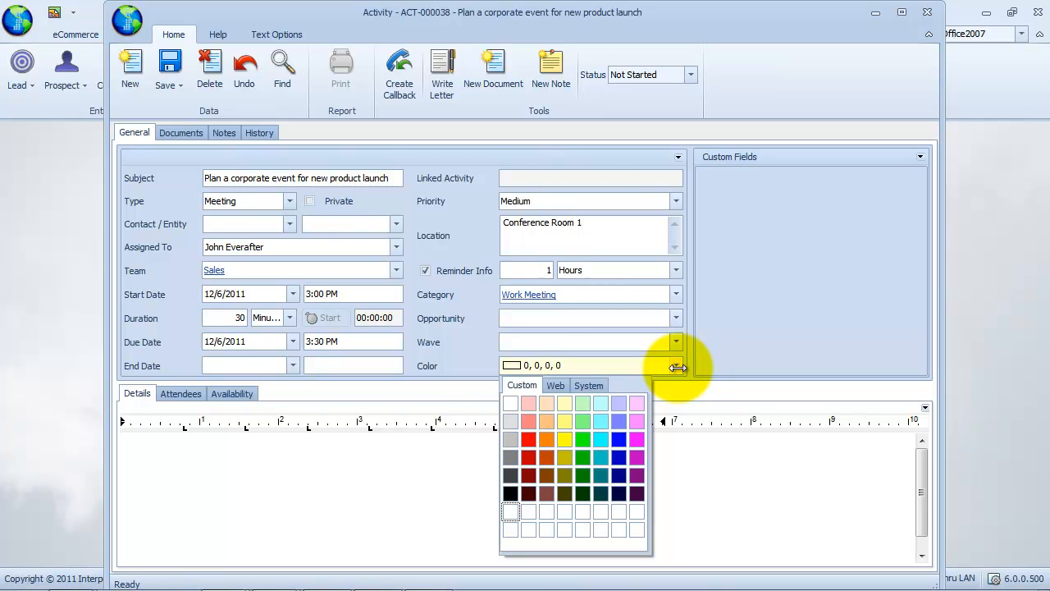
click(564, 437)
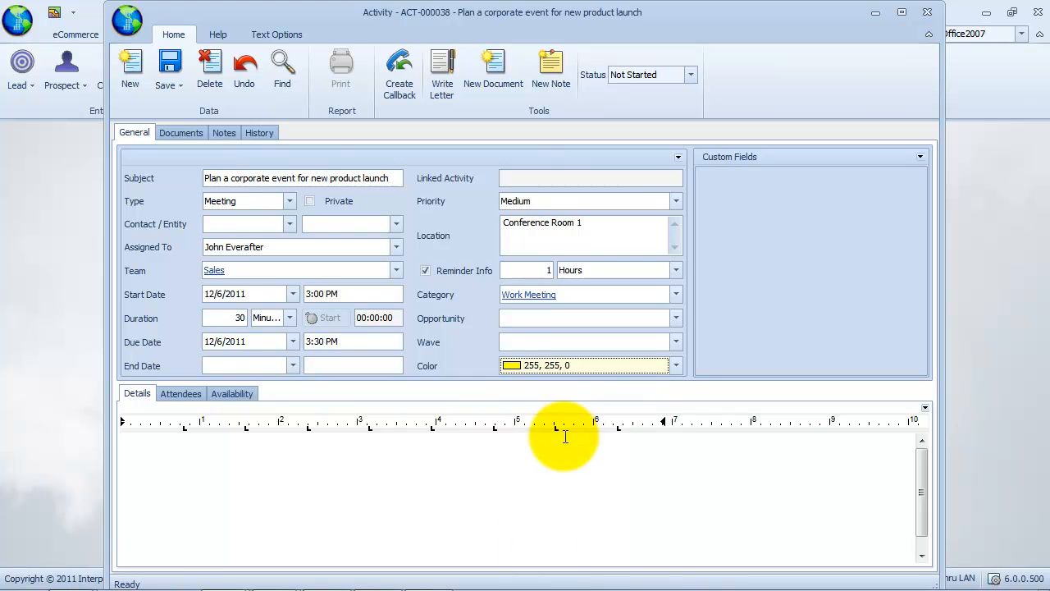
Step: Enter the meeting details text "Discuss the plan for the corporate event."
click(663, 458)
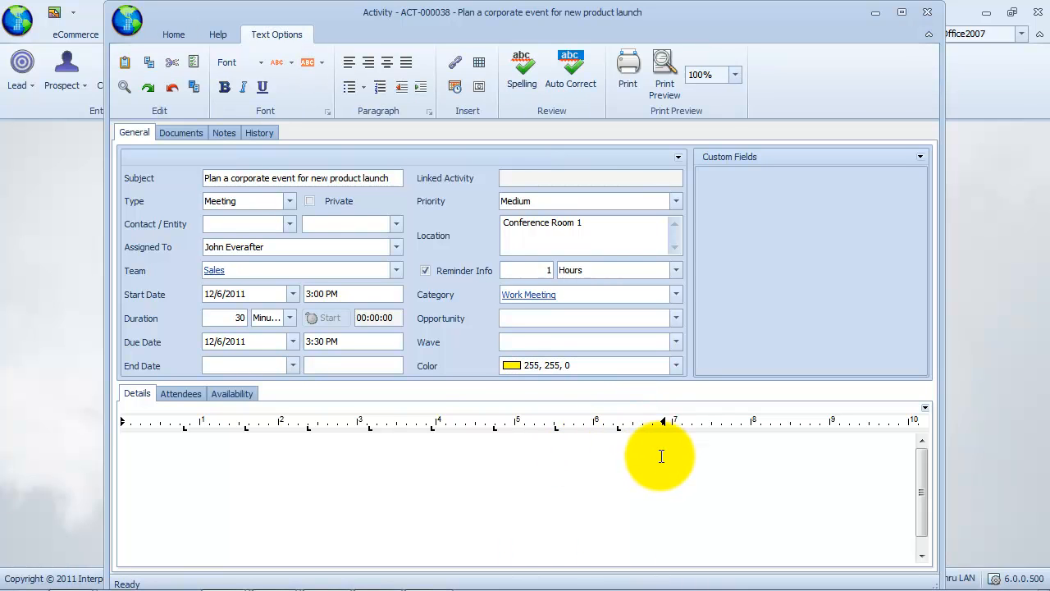
text(Discuss the)
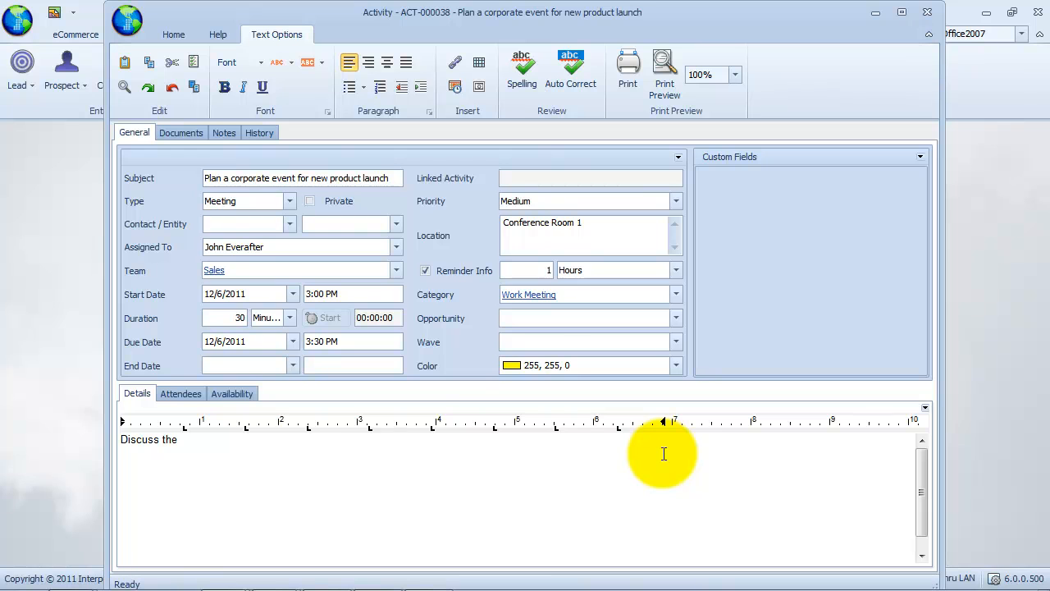
text( plan for the corporate event.)
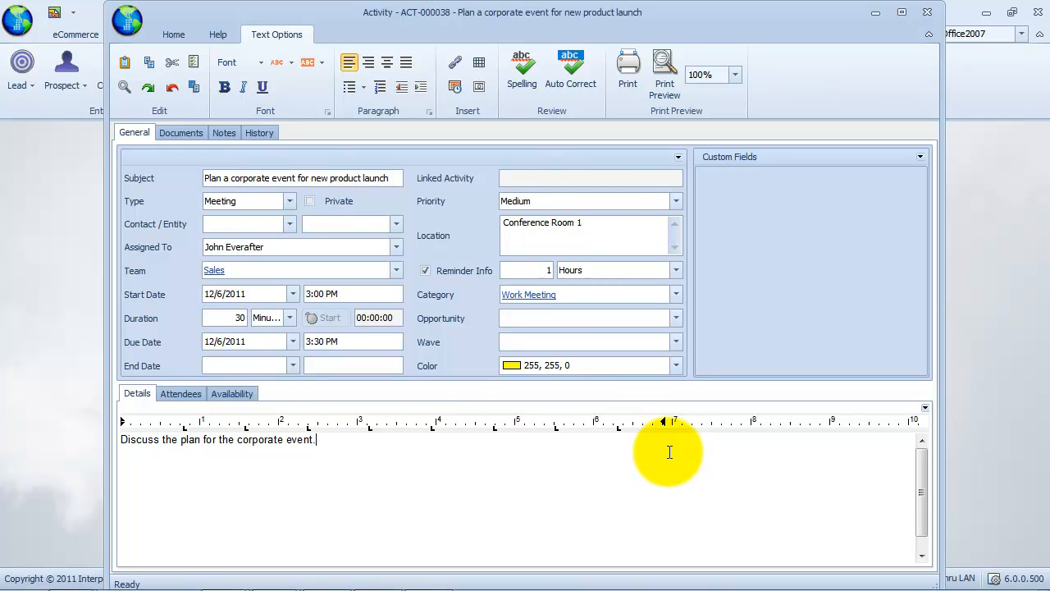
Step: Add the first listed user from the Sales department to the meeting's attending users
click(181, 395)
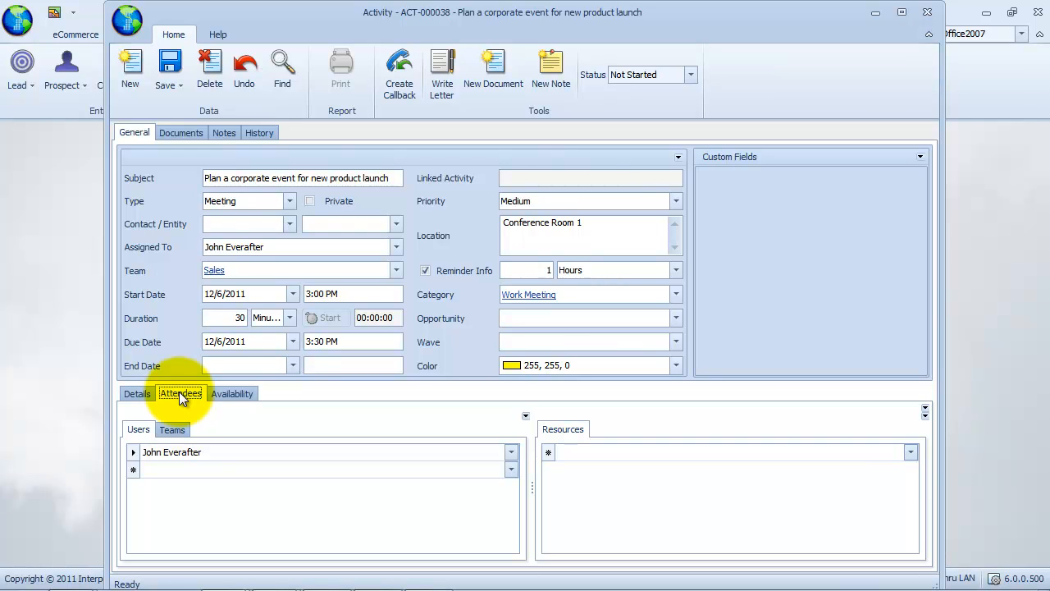
click(510, 470)
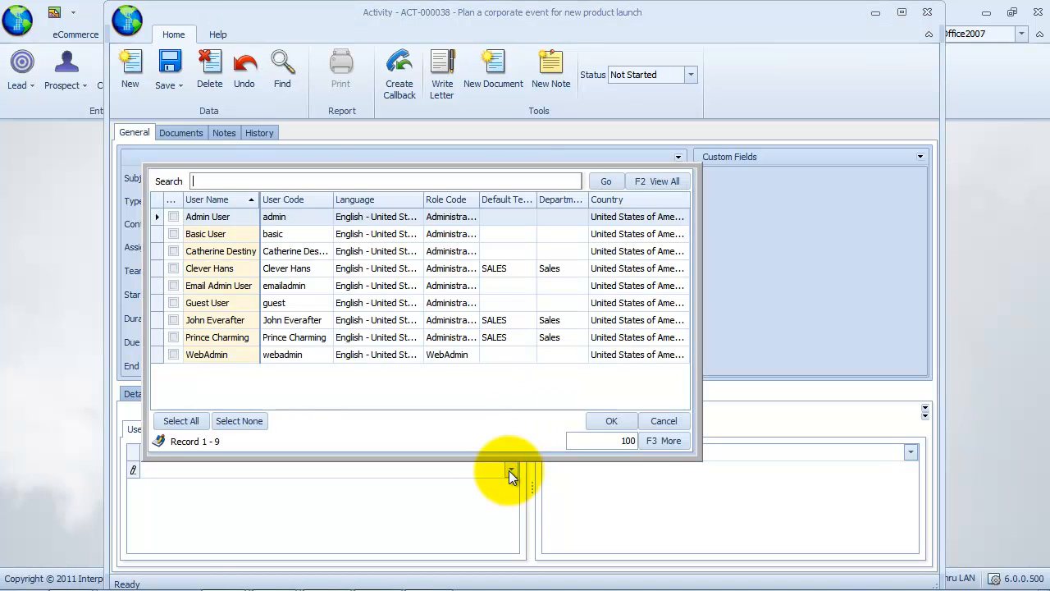
click(173, 269)
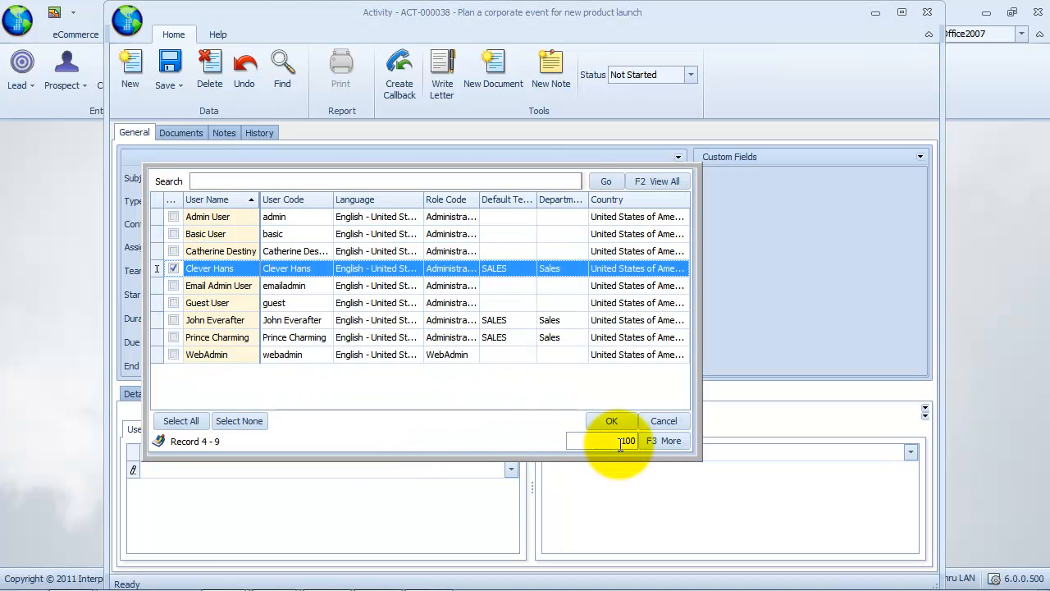
click(613, 417)
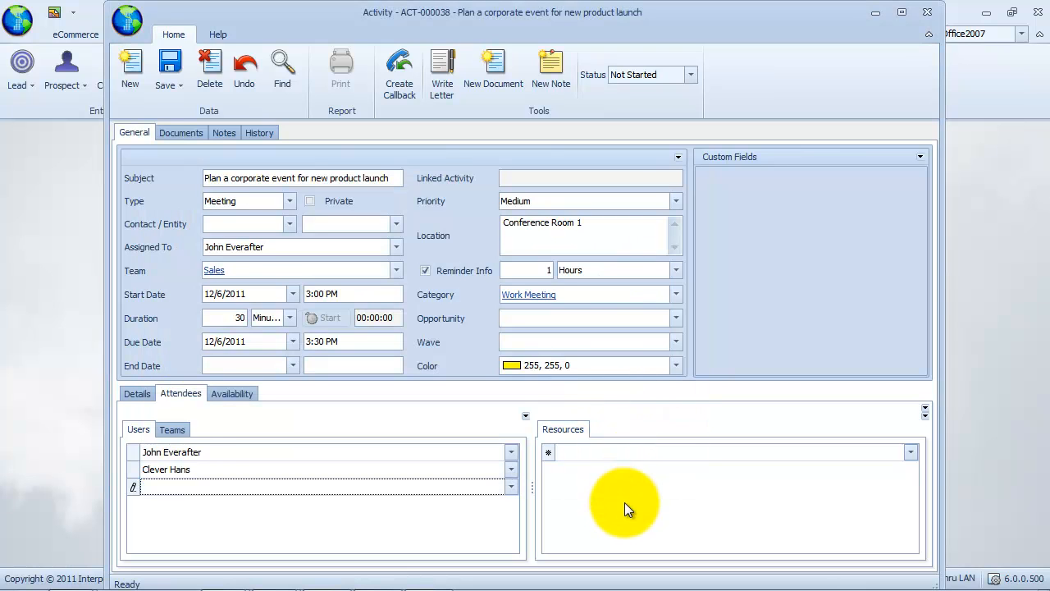
Step: Add the Sales team to the meeting's attending teams
click(173, 429)
click(510, 451)
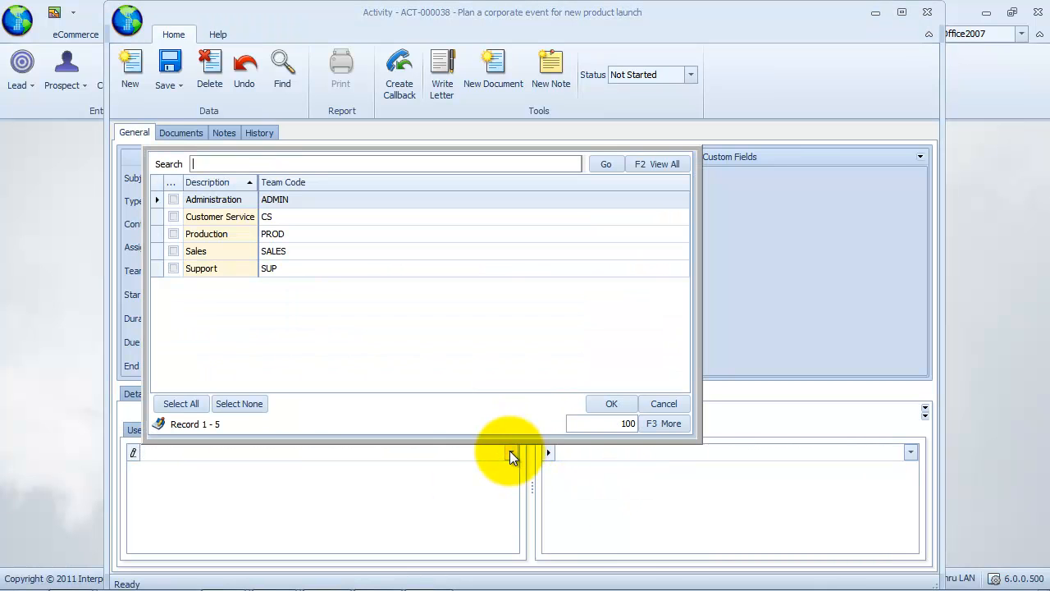
click(173, 251)
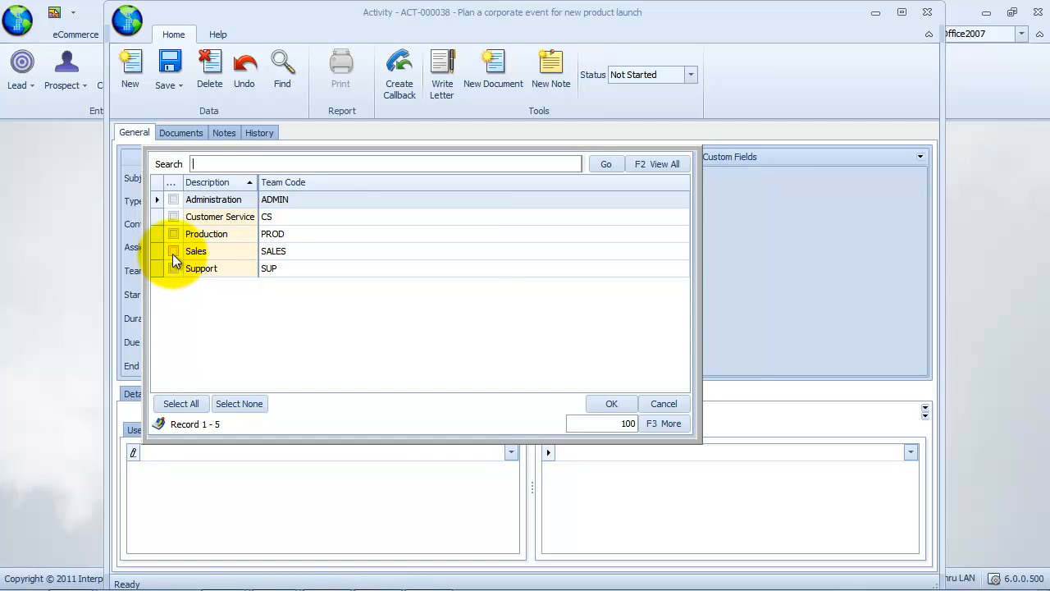
click(607, 405)
click(627, 504)
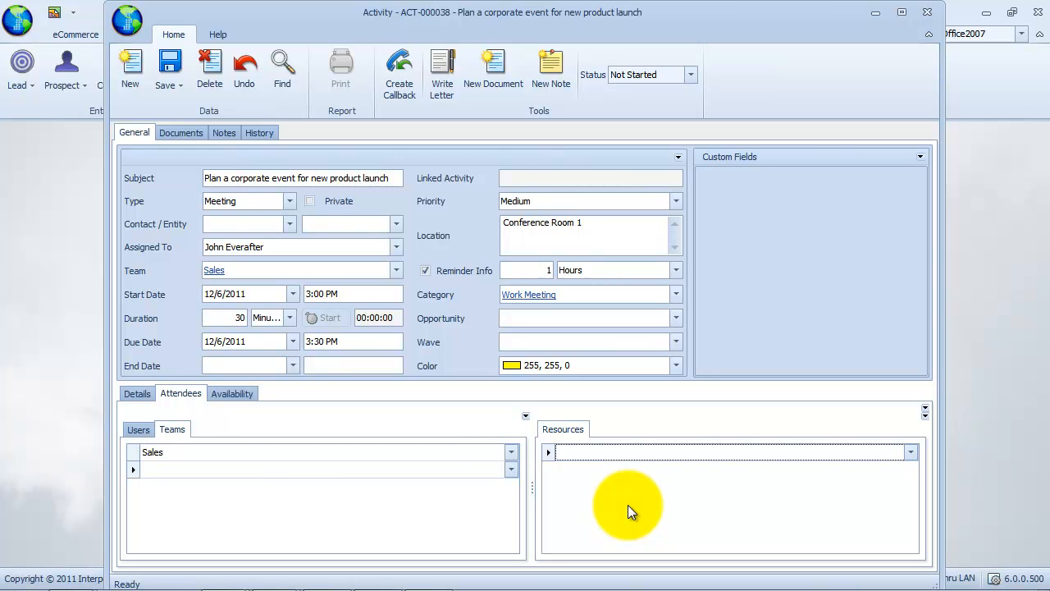
Step: Add Conference Room, Drapes, Overhead Projector, Projector Screen and Rostrum as the meeting's resources
click(911, 452)
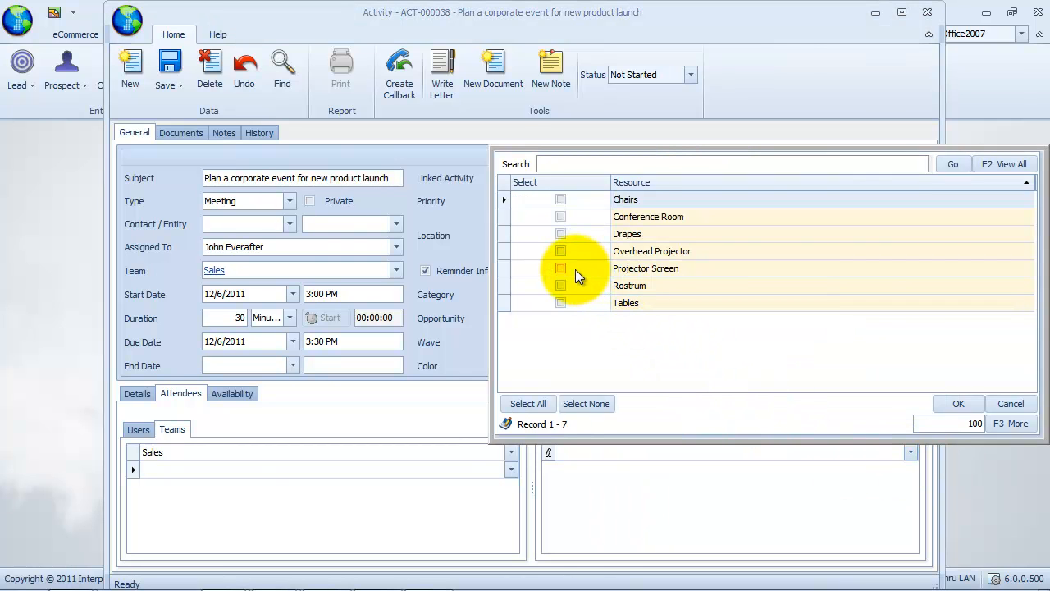
click(557, 216)
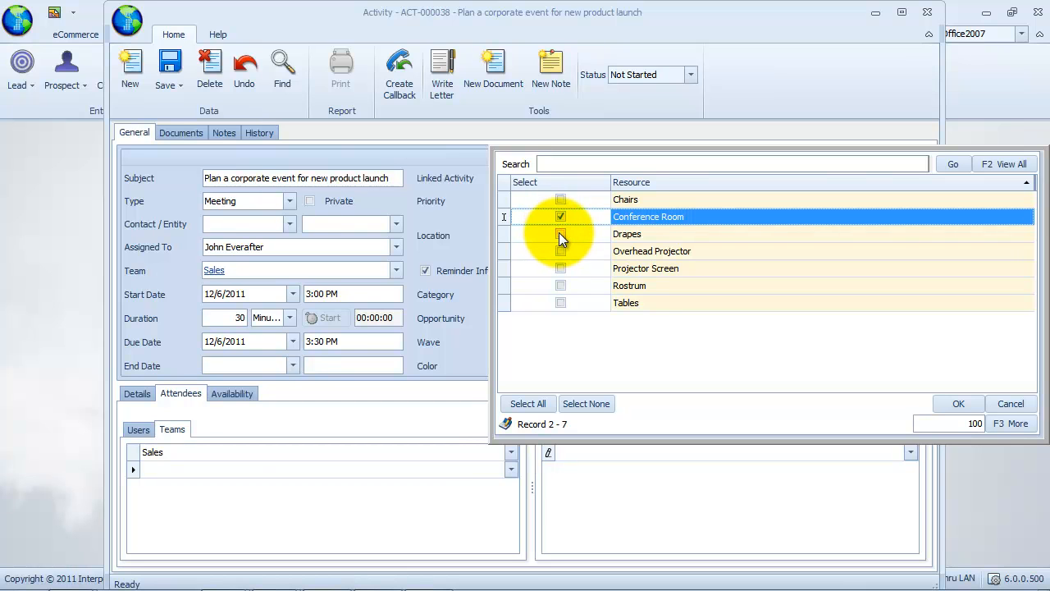
click(559, 234)
click(562, 252)
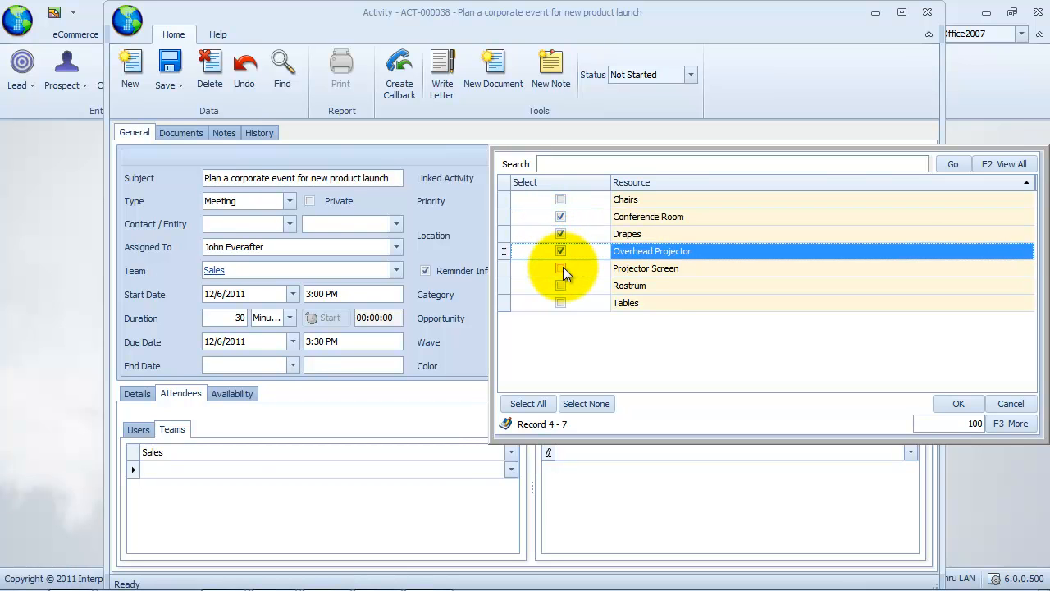
click(562, 268)
click(558, 286)
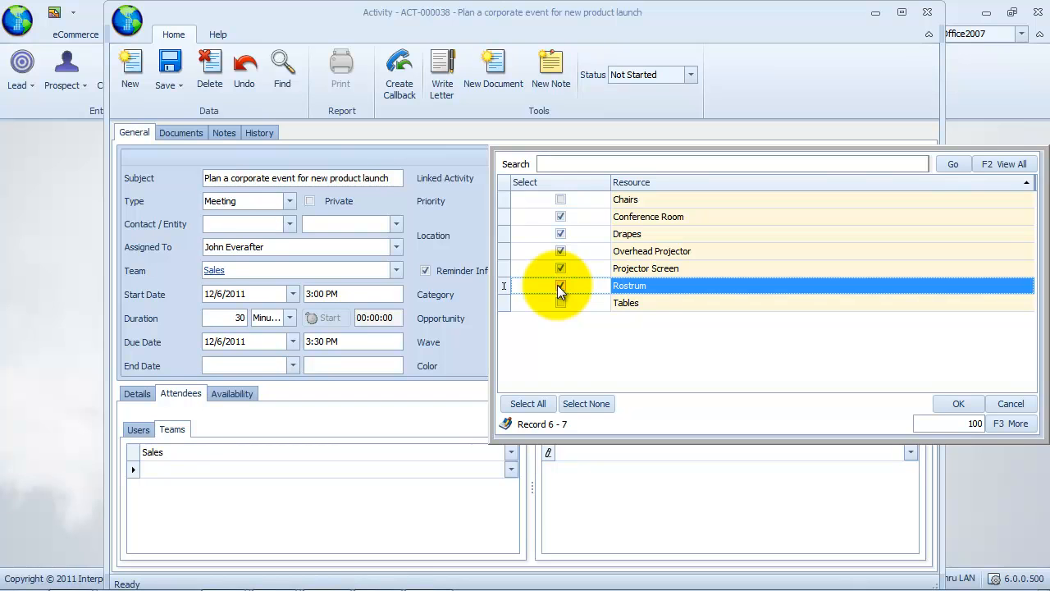
click(951, 402)
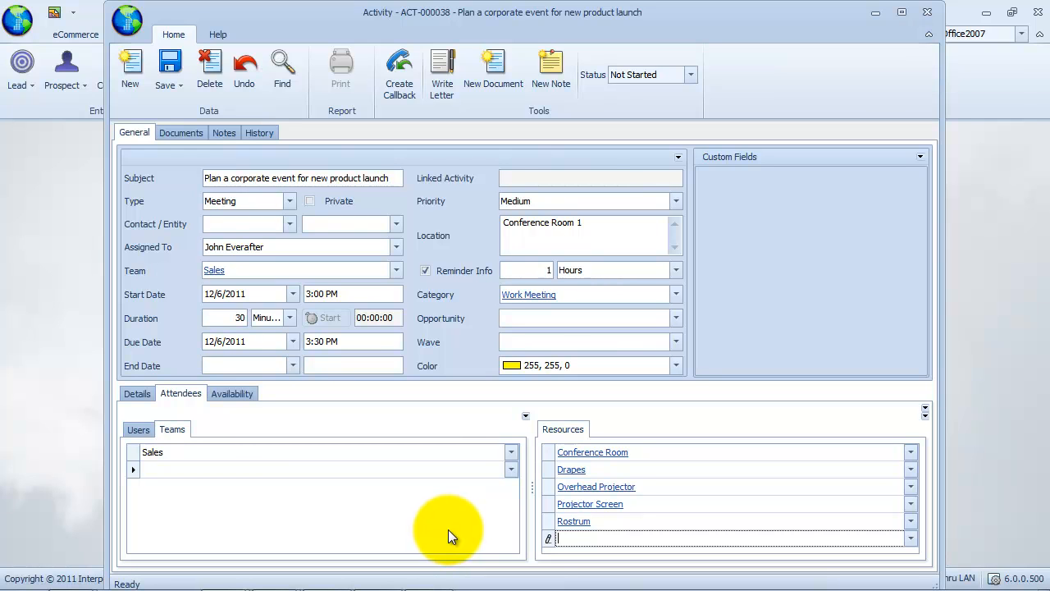
Step: Examine the availability timeline of the meeting's attendees and resources for unavailable time slots
click(245, 392)
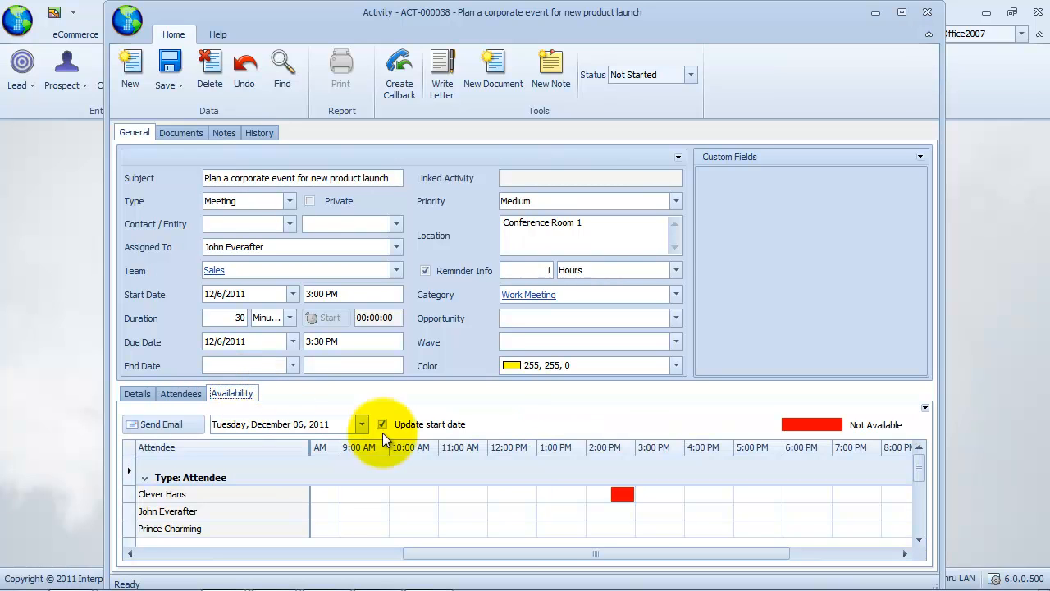
click(623, 496)
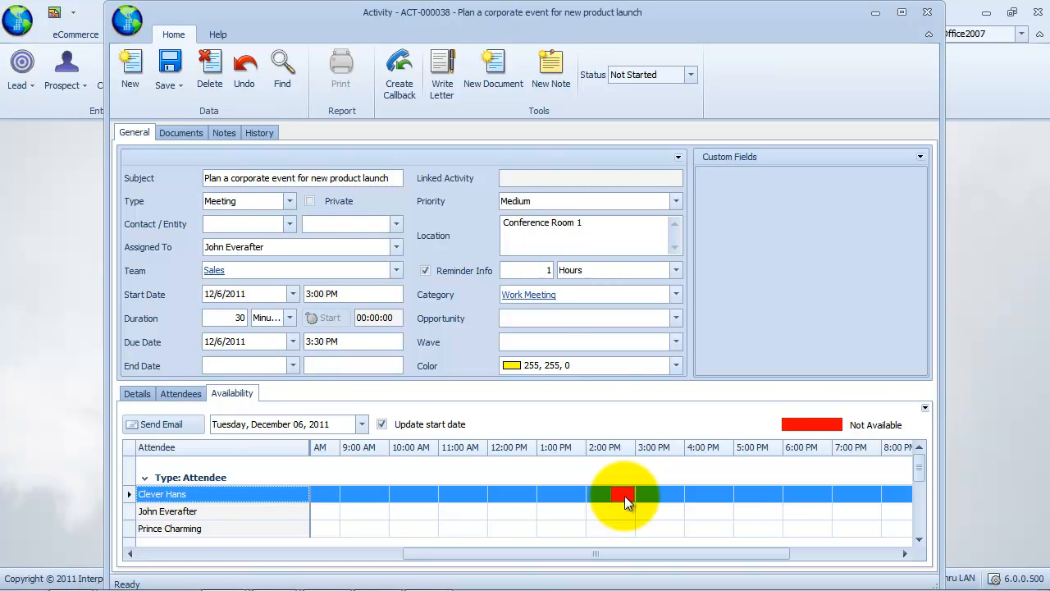
drag(624, 495, 910, 497)
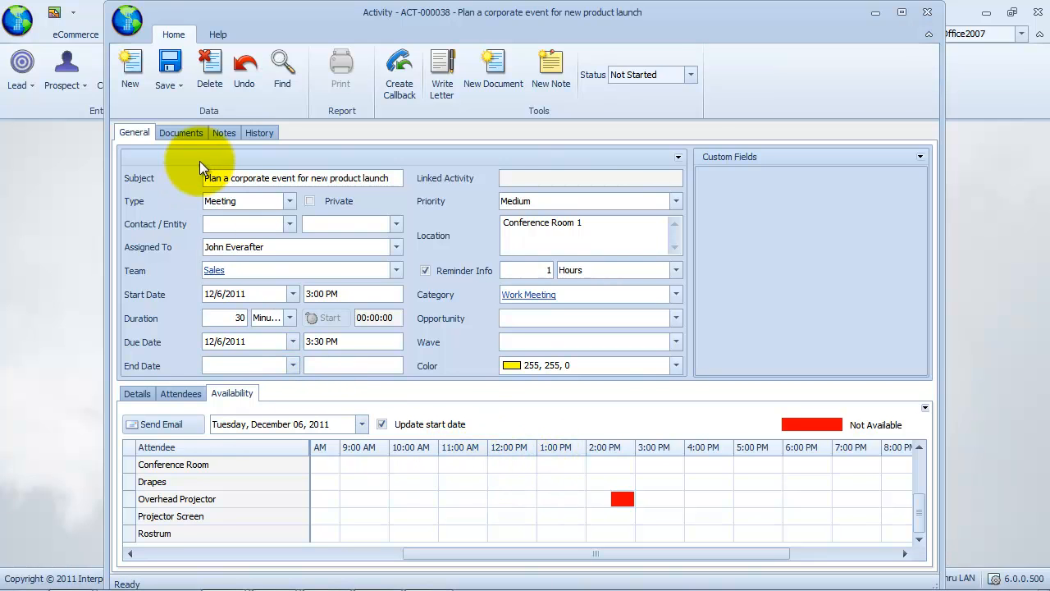
Step: Attach Meeting Agenda and Meeting Objectives from this computer, and describe Meeting Agenda with "prepared by" and the preparer's name
click(190, 136)
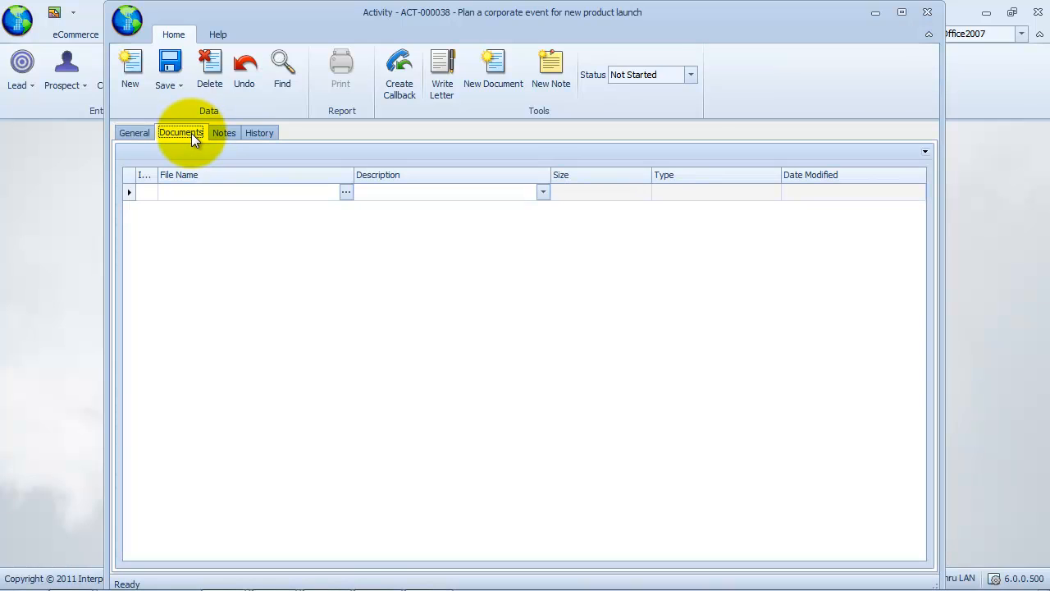
click(346, 196)
mouse_move(355, 203)
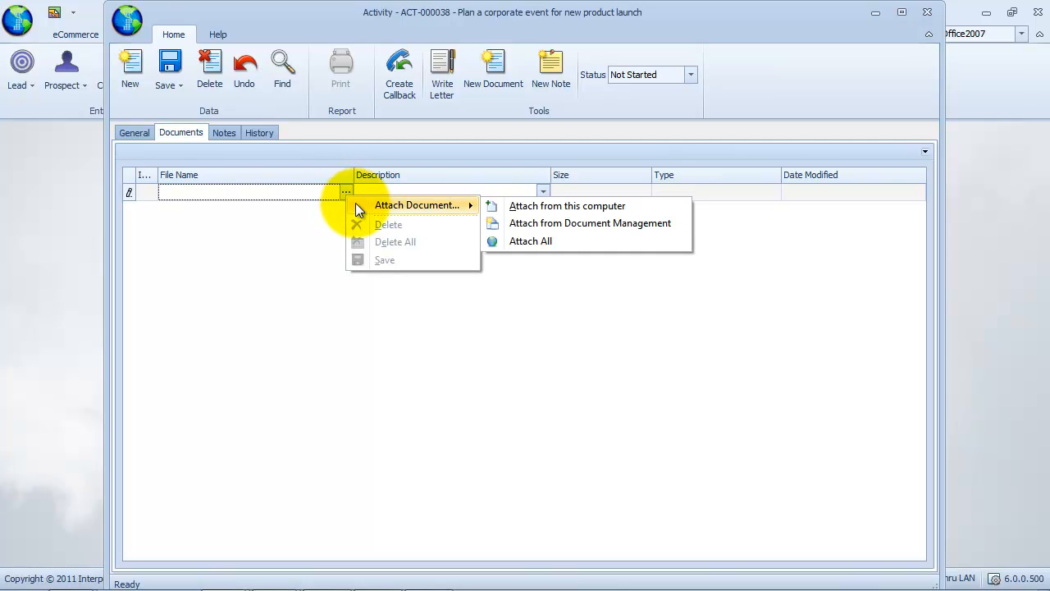
click(592, 206)
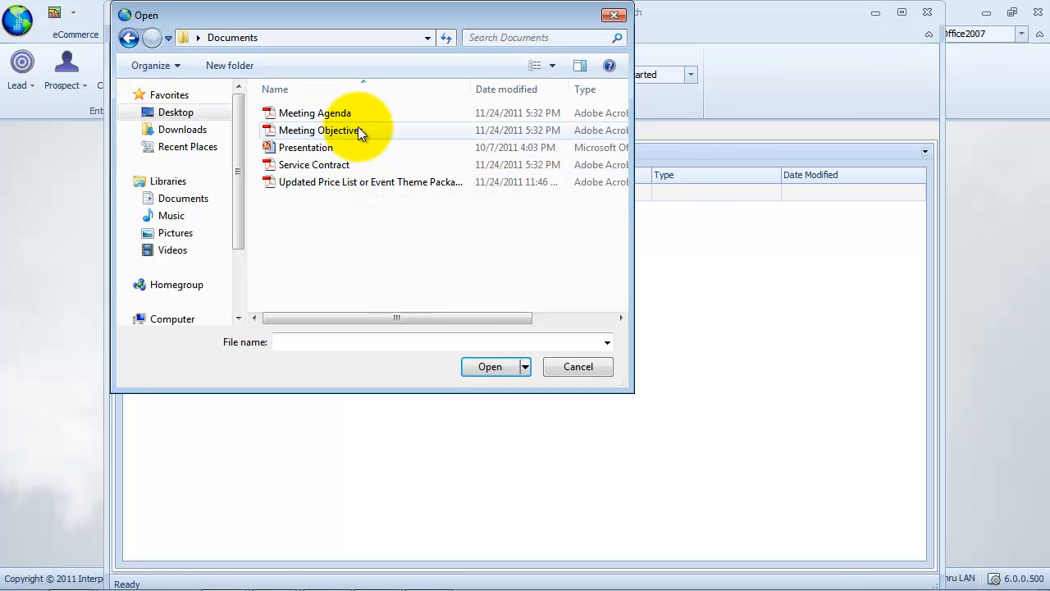
click(358, 128)
key(shift+Up)
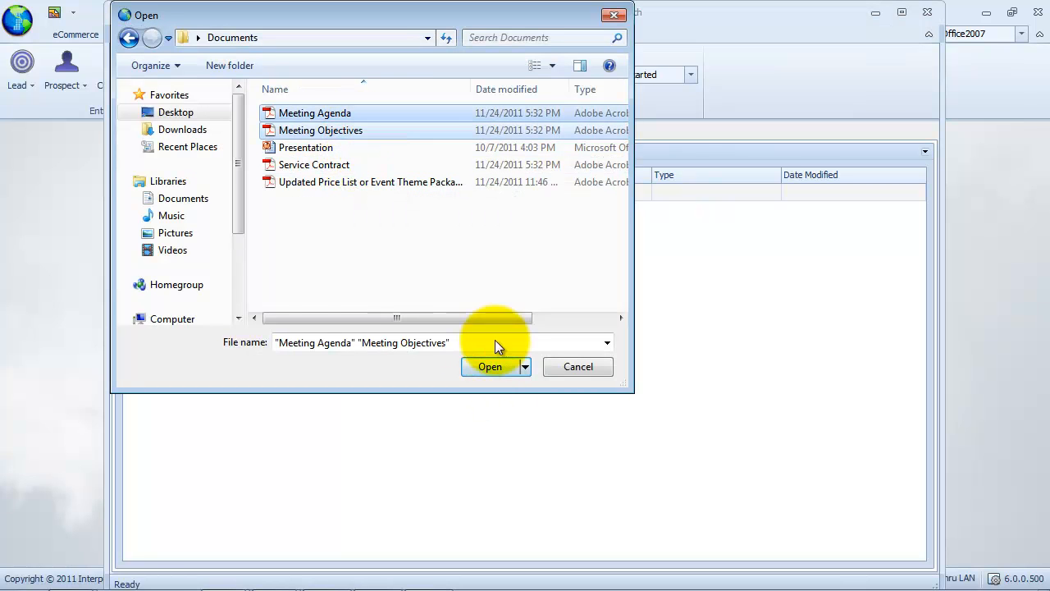
click(492, 366)
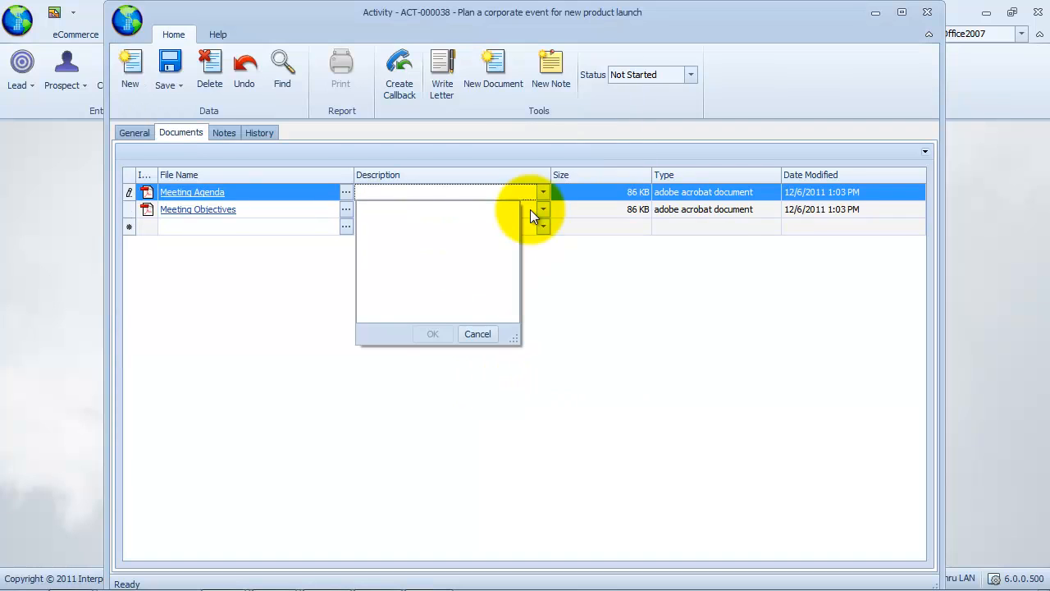
text(prepared by miss catherine)
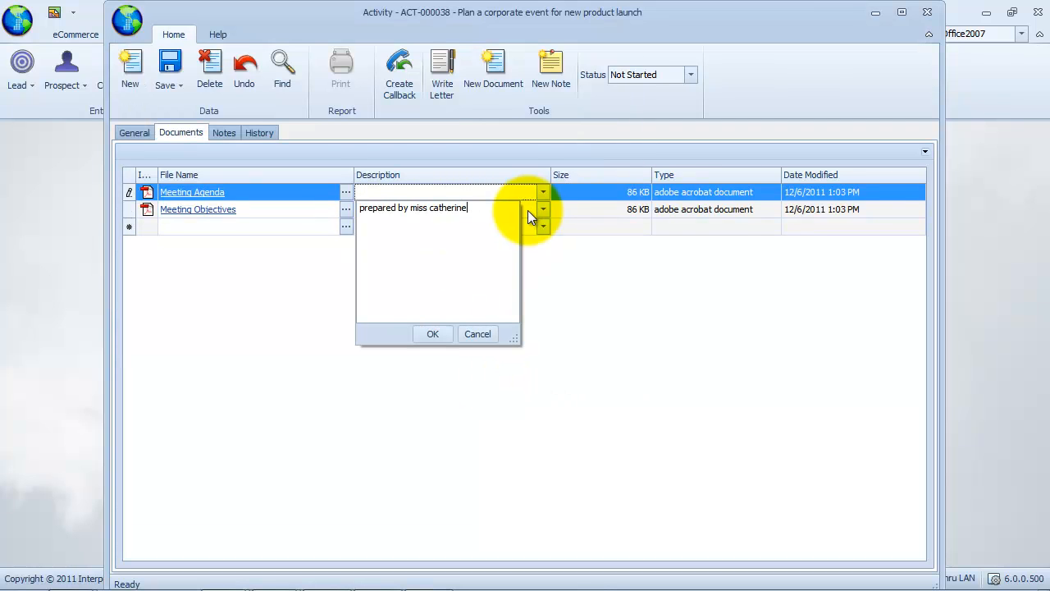
click(427, 332)
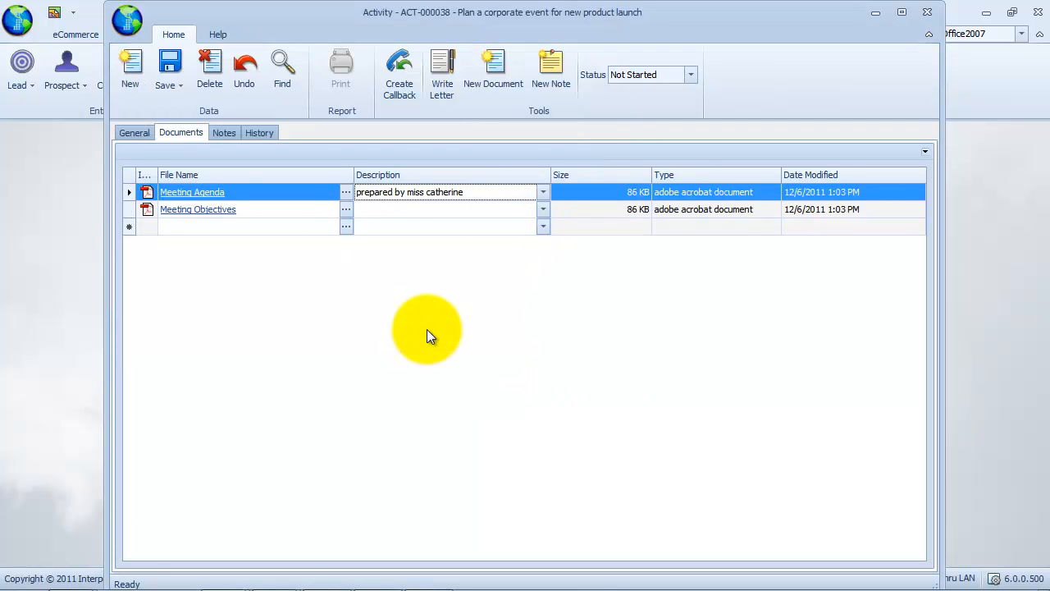
Step: Check the activity's available status options without changing the status, and save and close the meeting activity
click(133, 133)
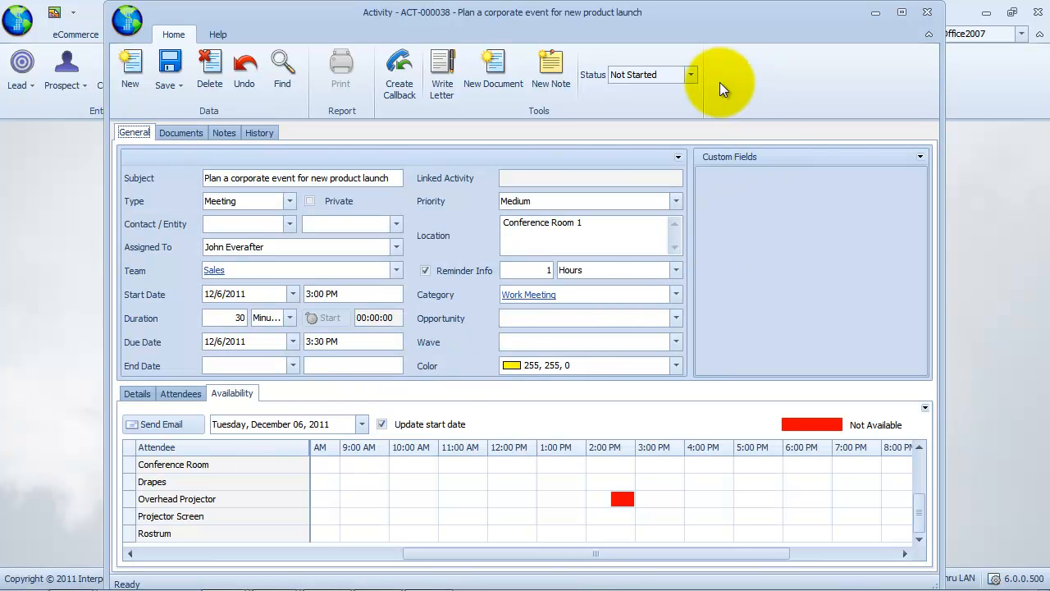
click(689, 75)
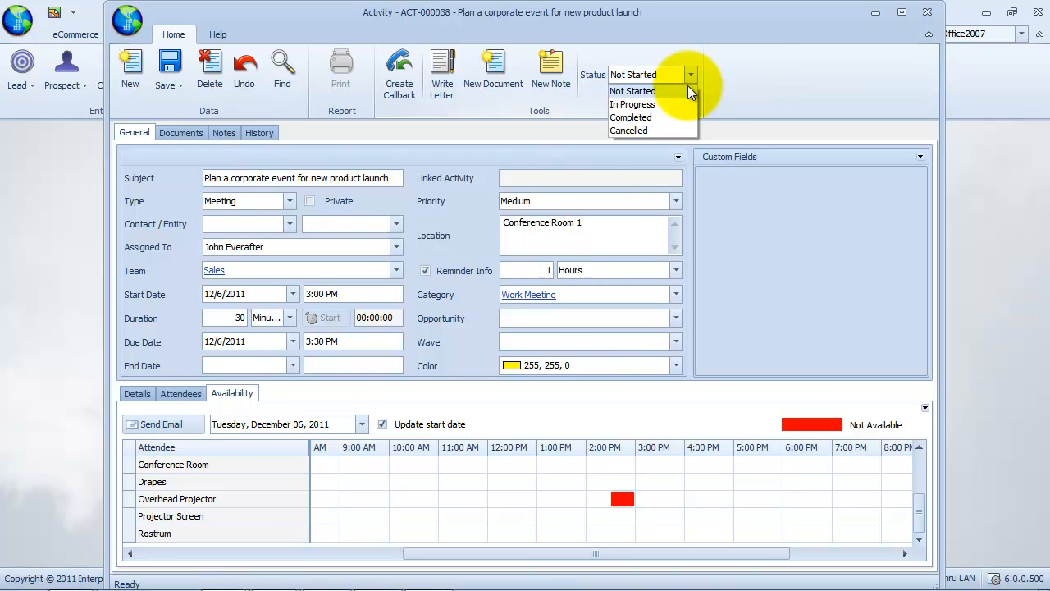
click(723, 87)
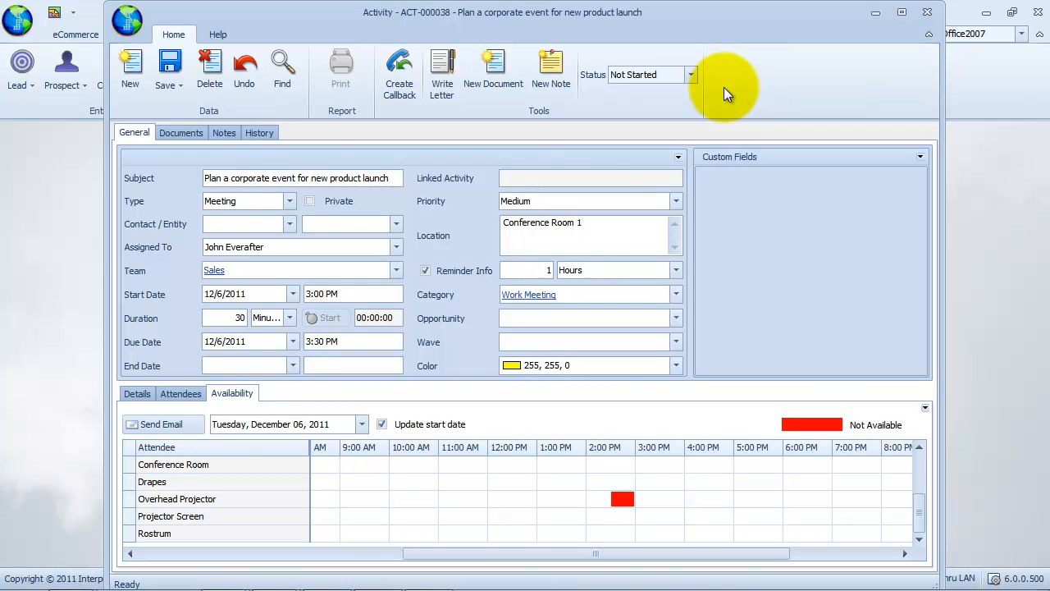
click(174, 86)
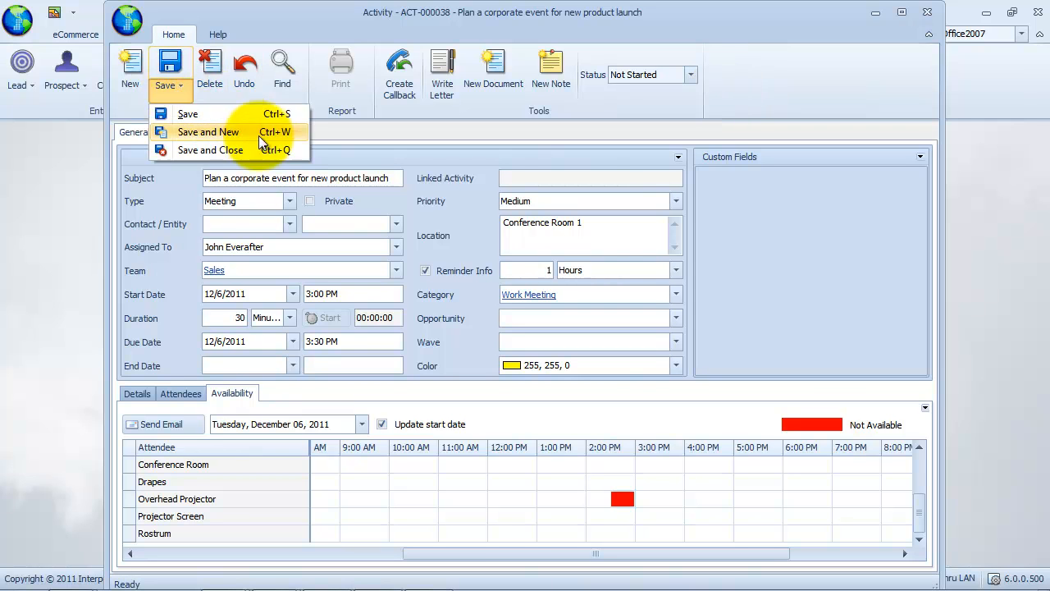
click(276, 149)
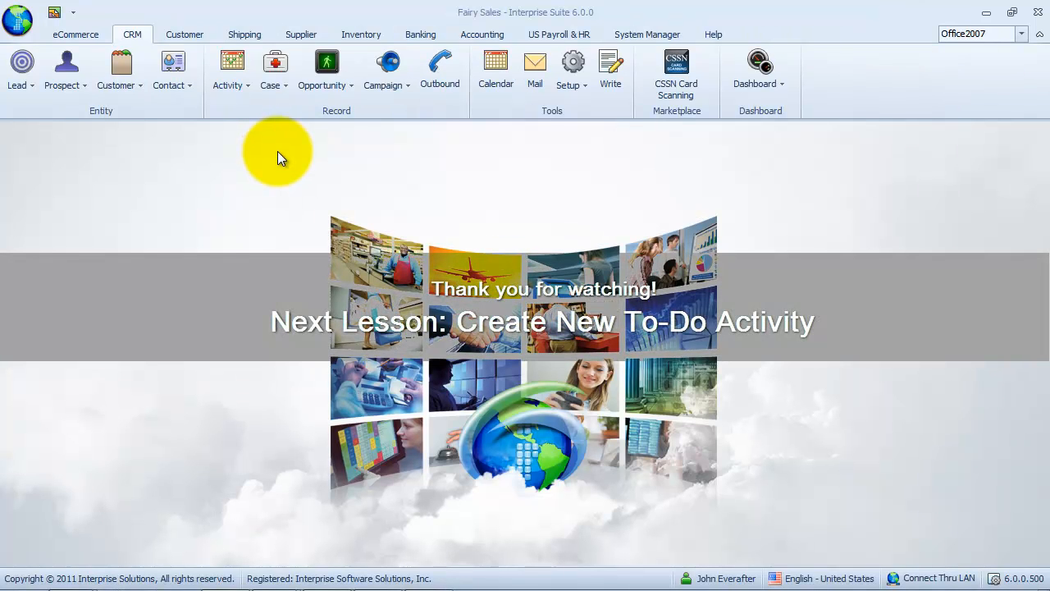